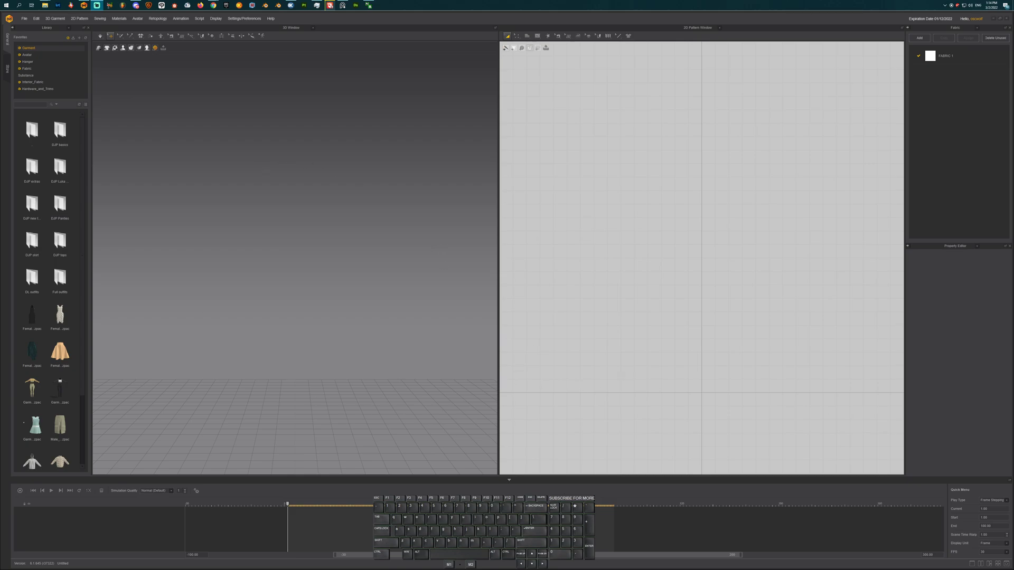
Import the MD High Avatar OBJ file from the OBJ exports folder as an avatar, with the scale in m and arrangement points added automatically
drag(1013, 279, 706, 212)
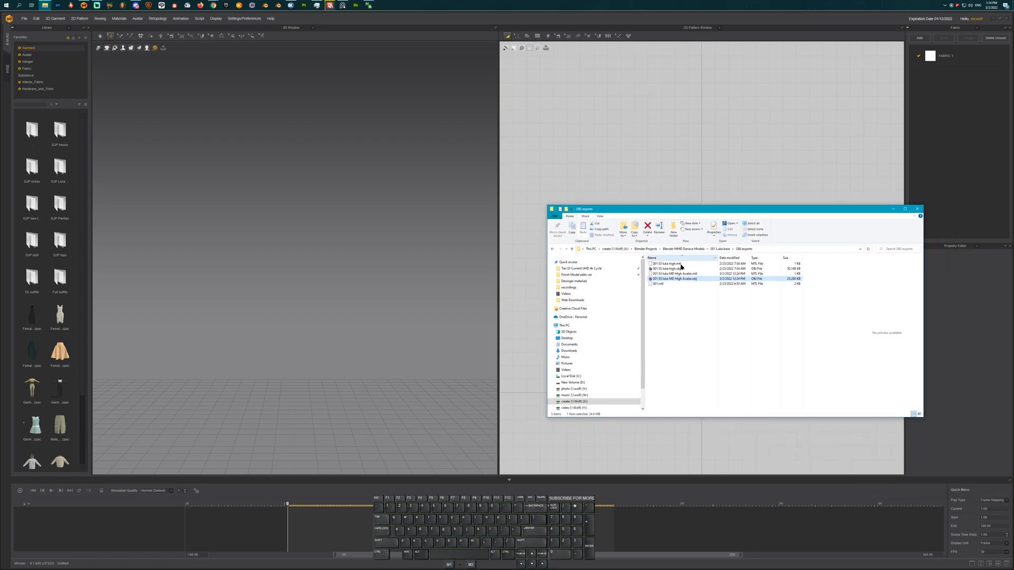
drag(669, 278, 280, 217)
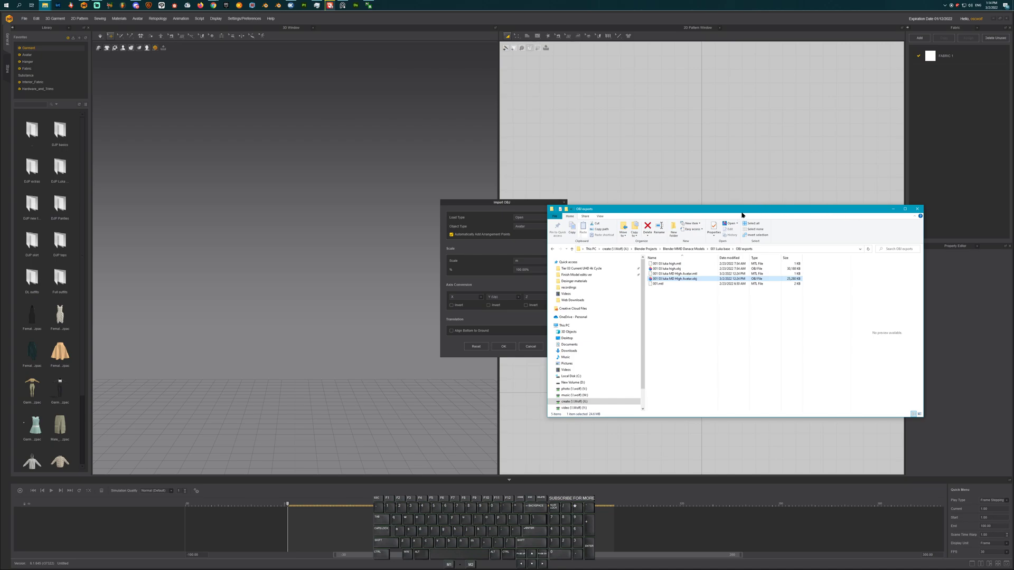
click(496, 206)
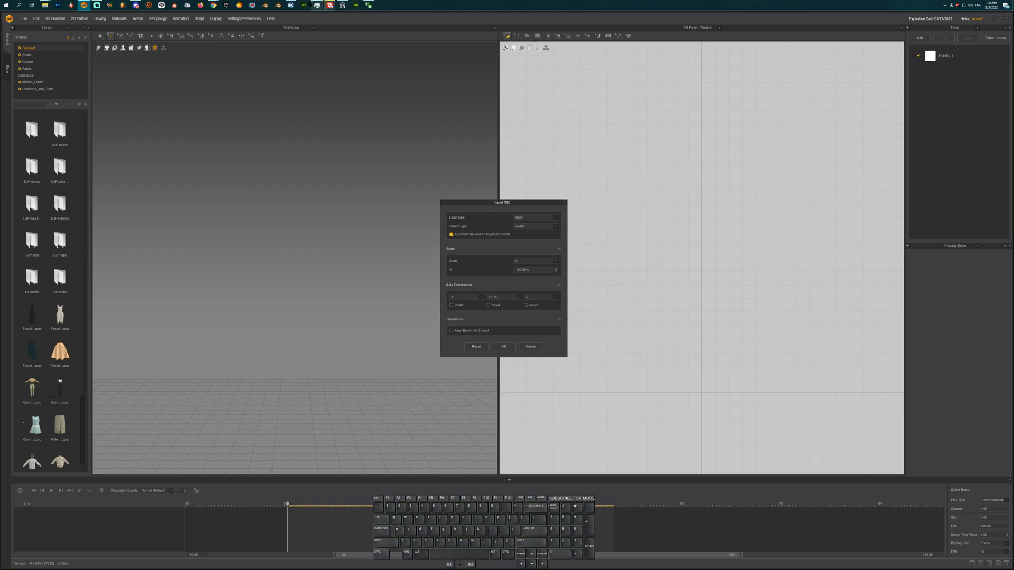
mouse_move(290, 7)
click(506, 346)
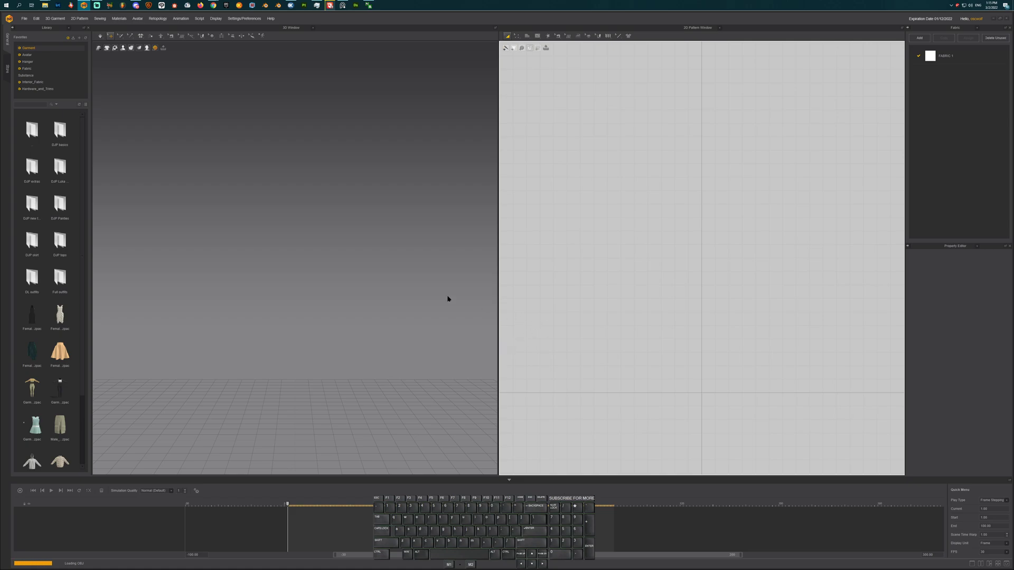
Examine the imported avatar's body from the feet up to the head, from the front and at an angle
mouse_move(361, 259)
middle_down()
mouse_move(382, 254)
mouse_move(364, 254)
middle_up()
mouse_move(365, 253)
right_down()
mouse_move(419, 244)
mouse_move(365, 272)
right_up()
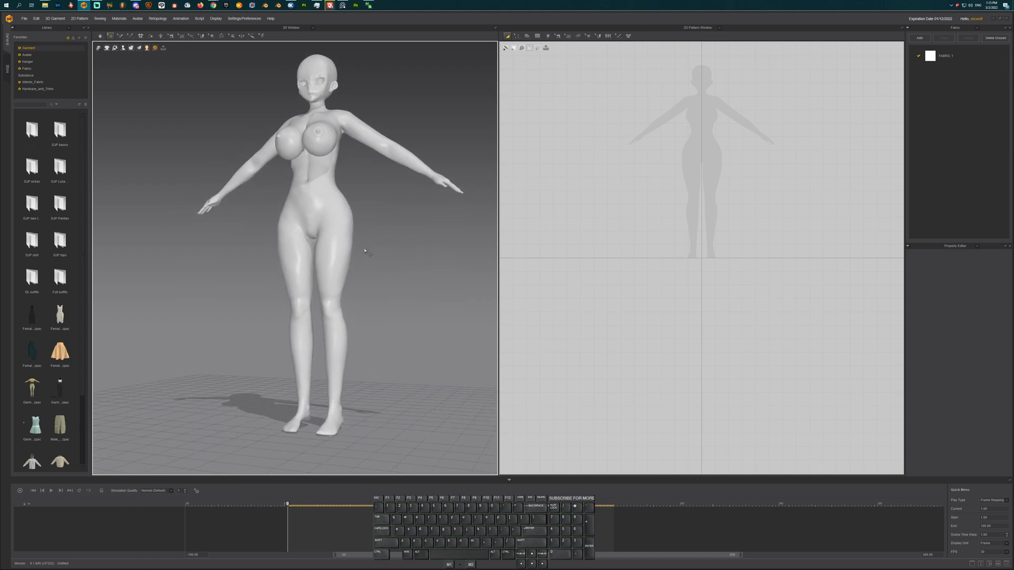
scroll(367, 259, up, 8)
right_drag(372, 228, 320, 193)
right_drag(360, 232, 378, 296)
scroll(374, 285, down, 4)
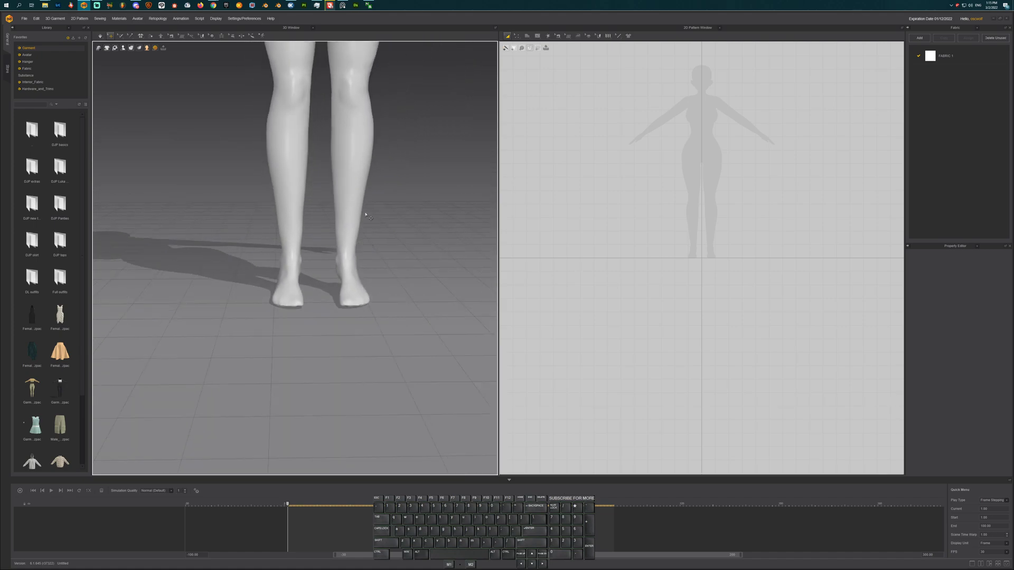
middle_drag(362, 167, 344, 267)
right_drag(344, 268, 372, 230)
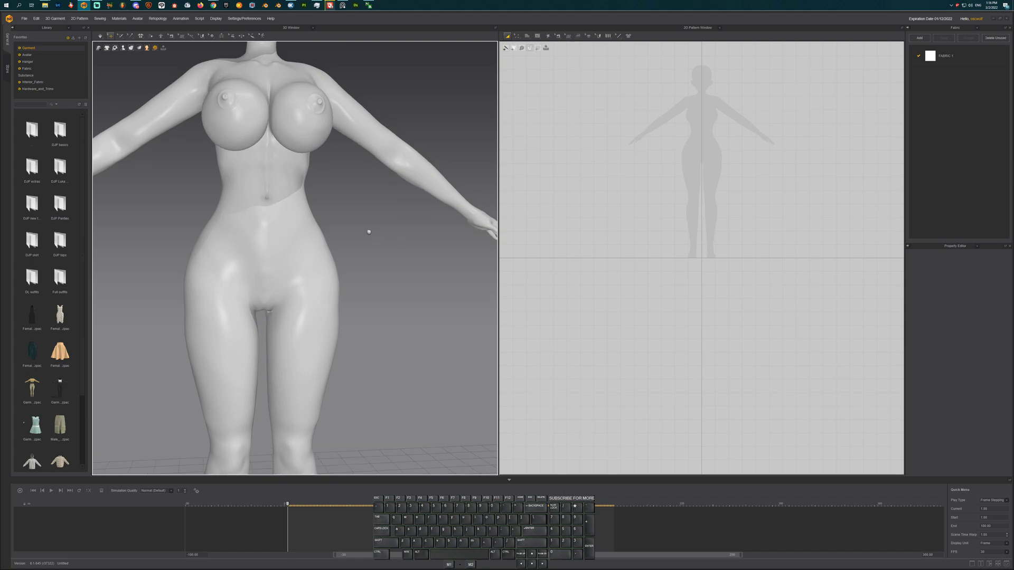
middle_drag(369, 229, 345, 285)
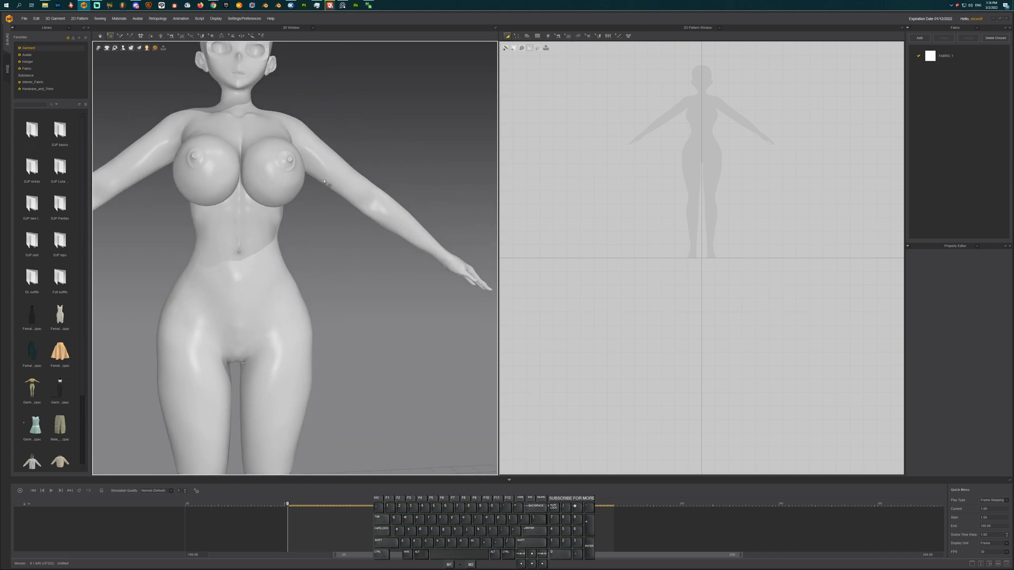
right_drag(346, 258, 332, 191)
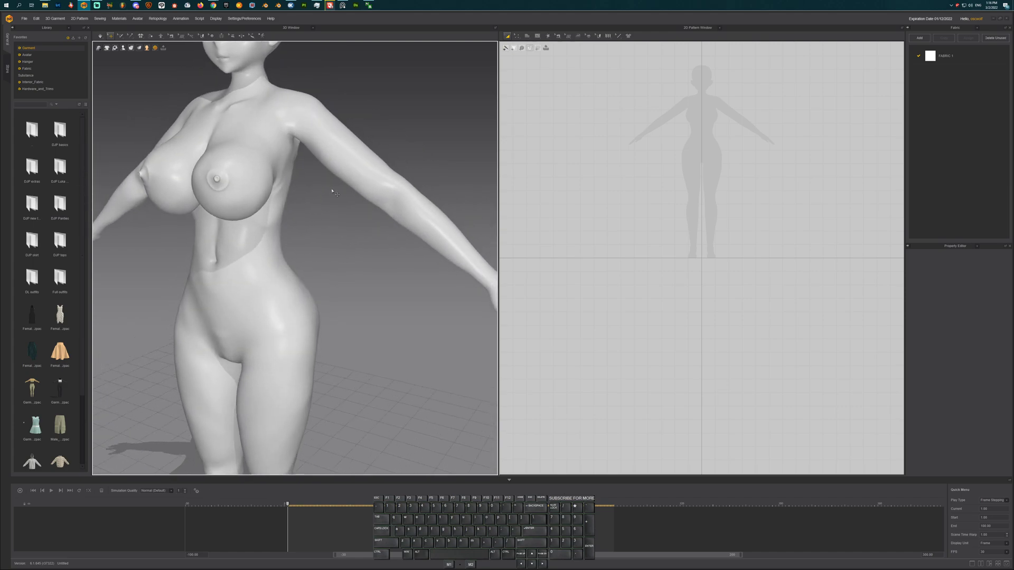
mouse_move(250, 280)
right_down()
mouse_move(290, 274)
mouse_move(266, 271)
right_up()
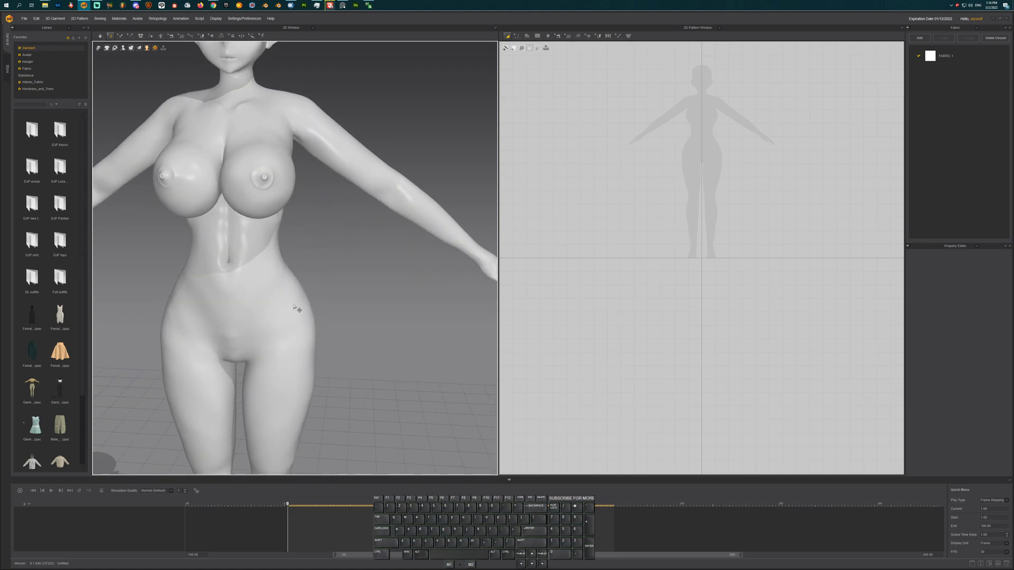
scroll(335, 231, down, 3)
mouse_move(275, 269)
right_down()
mouse_move(249, 276)
mouse_move(291, 280)
mouse_move(279, 271)
right_up()
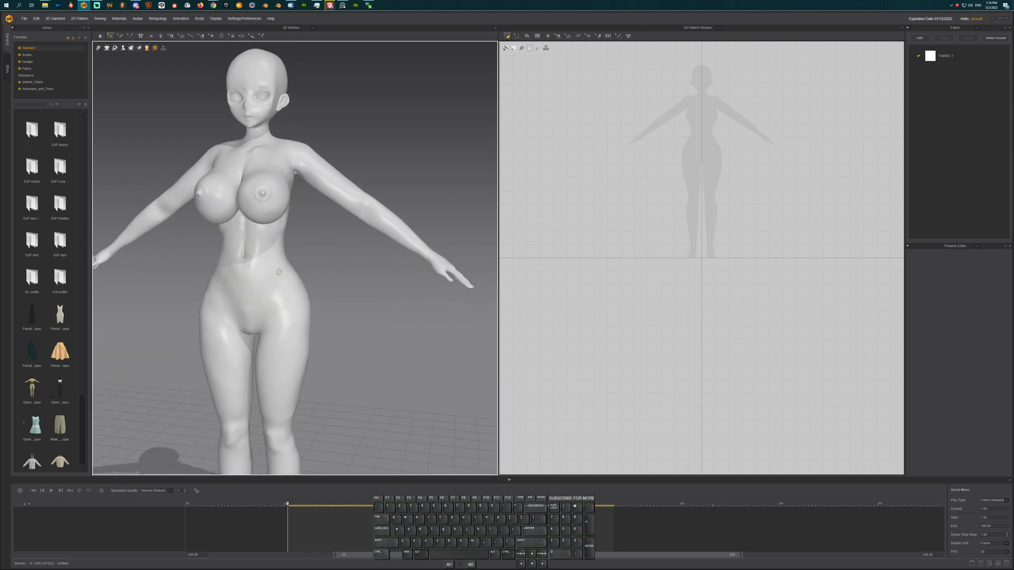
right_drag(310, 158, 338, 199)
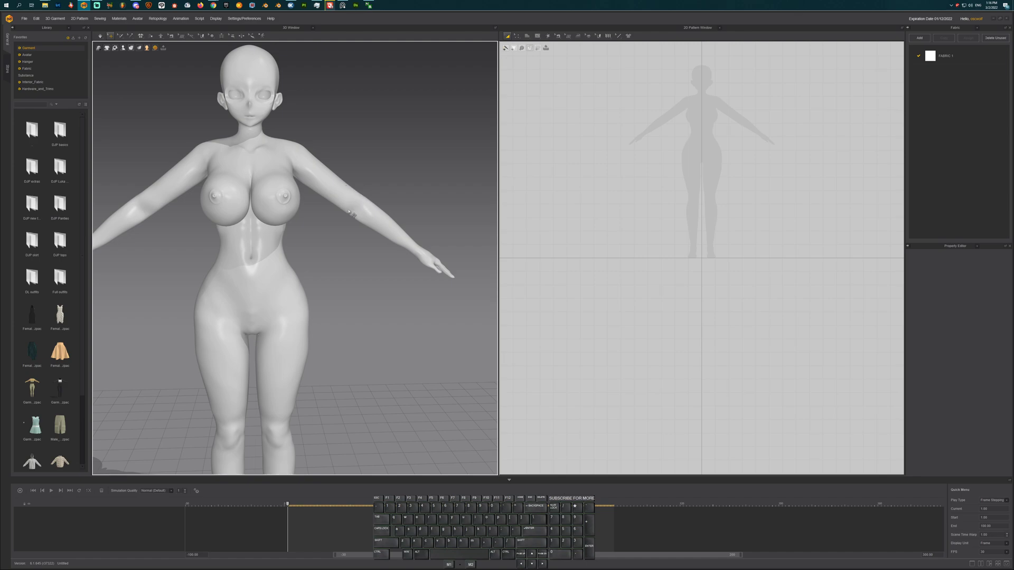
mouse_move(368, 221)
right_down()
mouse_move(388, 228)
mouse_move(363, 219)
right_up()
right_drag(299, 246, 254, 255)
right_drag(367, 215, 285, 246)
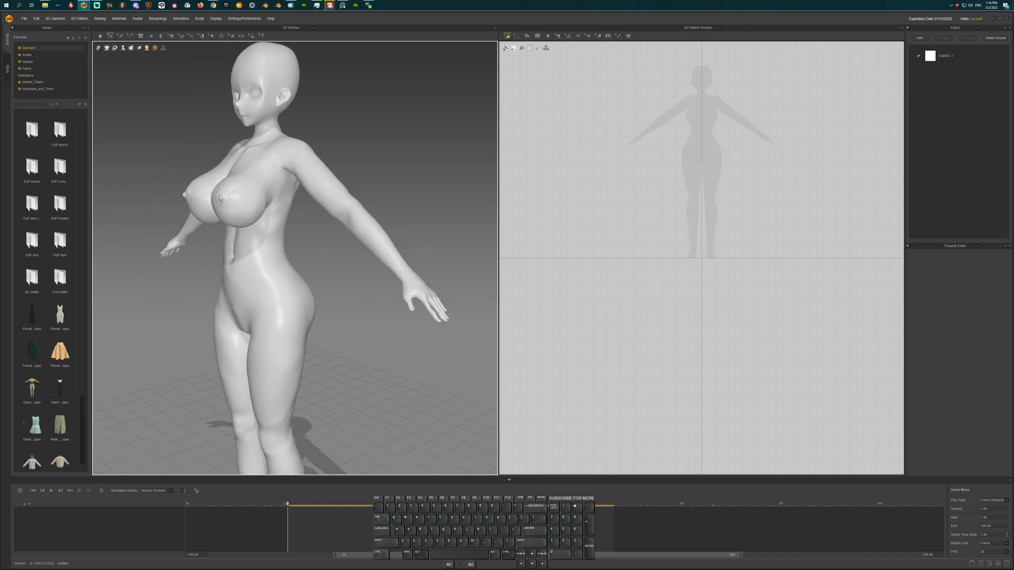
right_drag(340, 216, 373, 252)
middle_drag(372, 252, 365, 268)
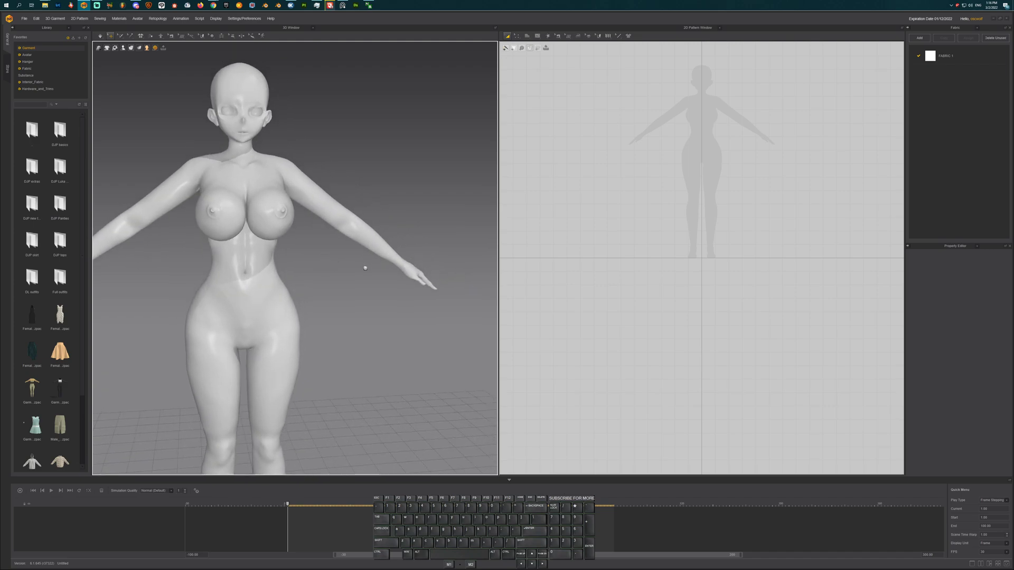
right_drag(365, 268, 337, 231)
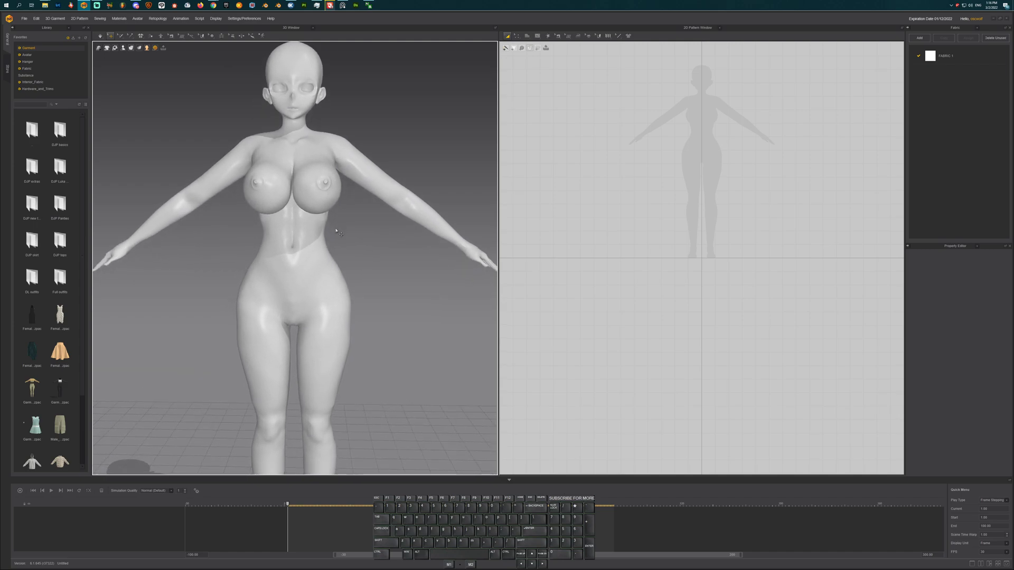
scroll(336, 231, down, 3)
scroll(340, 227, up, 3)
scroll(343, 228, down, 4)
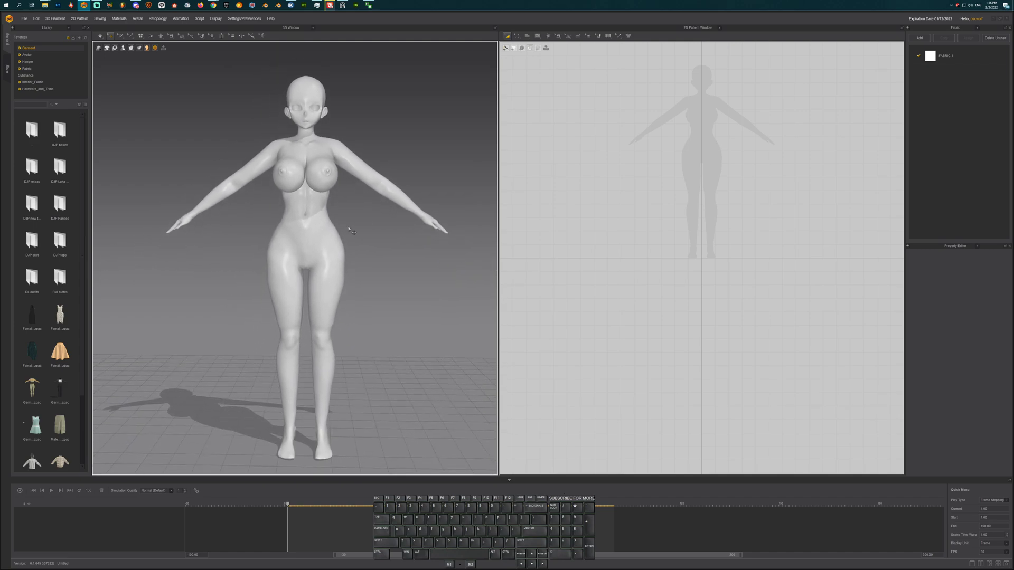
scroll(349, 229, down, 3)
mouse_move(354, 238)
right_down()
mouse_move(340, 236)
mouse_move(355, 237)
right_up()
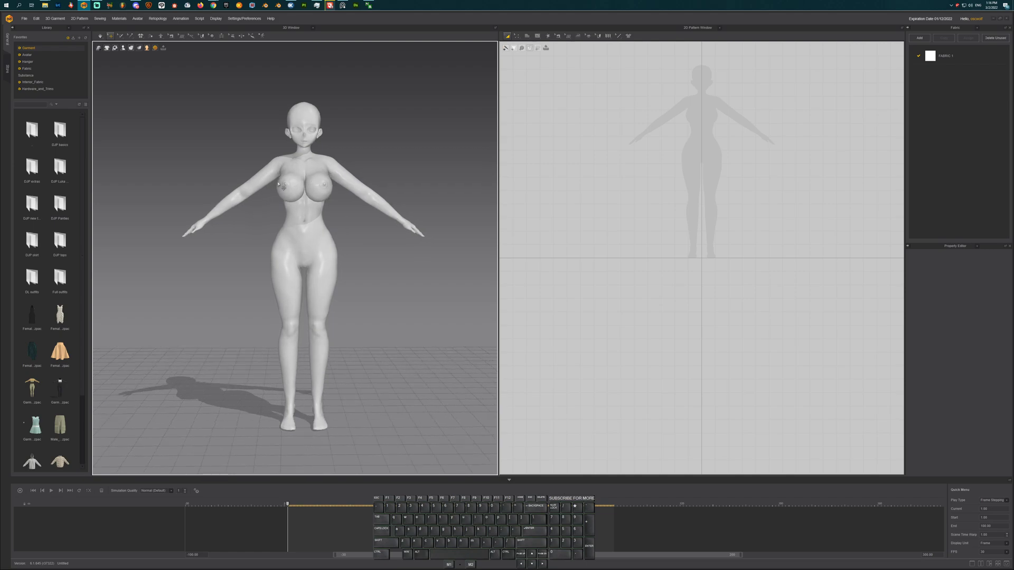
middle_drag(302, 169, 305, 189)
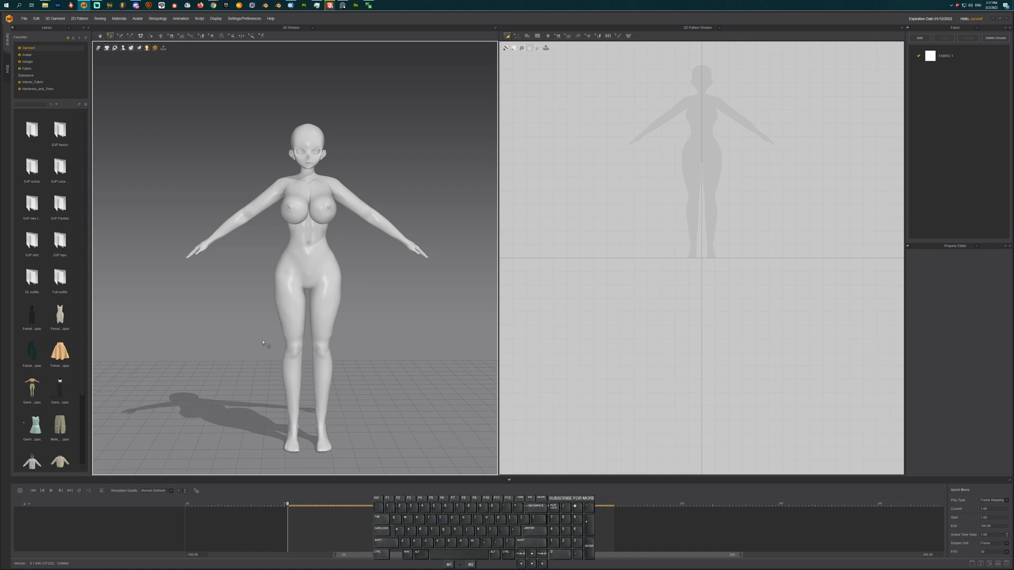
mouse_move(306, 251)
right_down()
mouse_move(283, 240)
mouse_move(316, 234)
right_up()
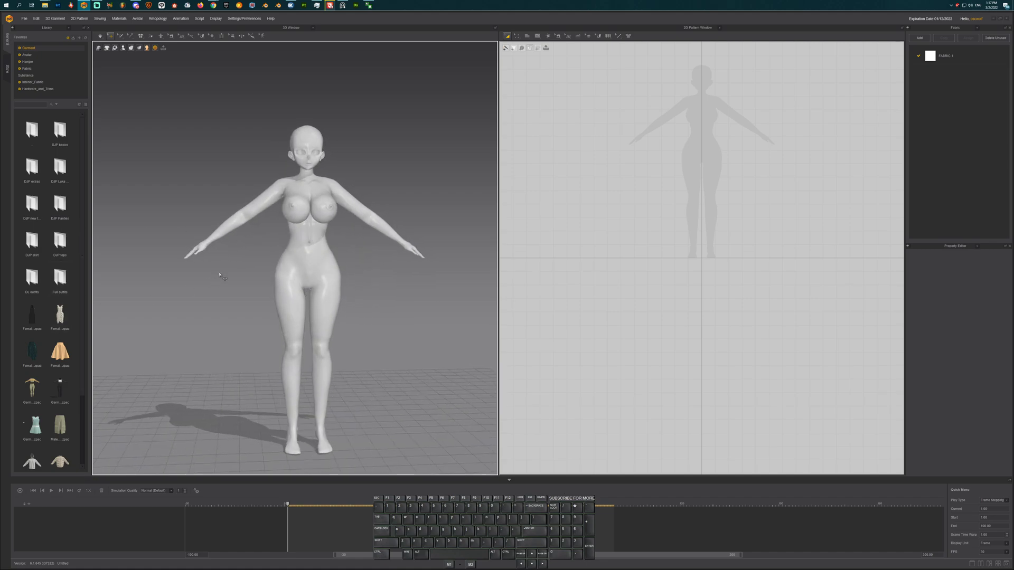
mouse_move(307, 274)
right_down()
mouse_move(326, 274)
mouse_move(306, 274)
right_up()
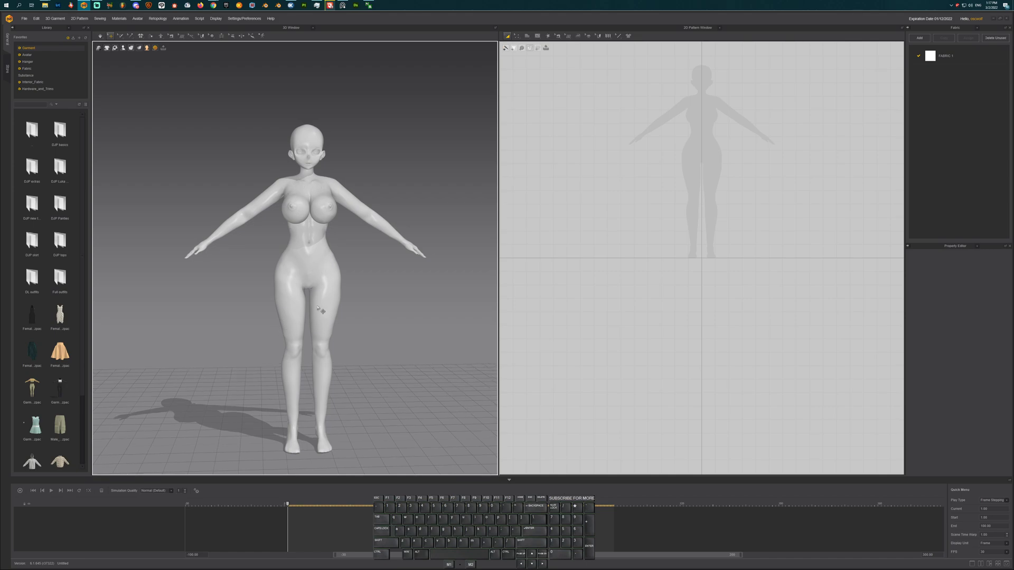
right_drag(319, 273, 323, 249)
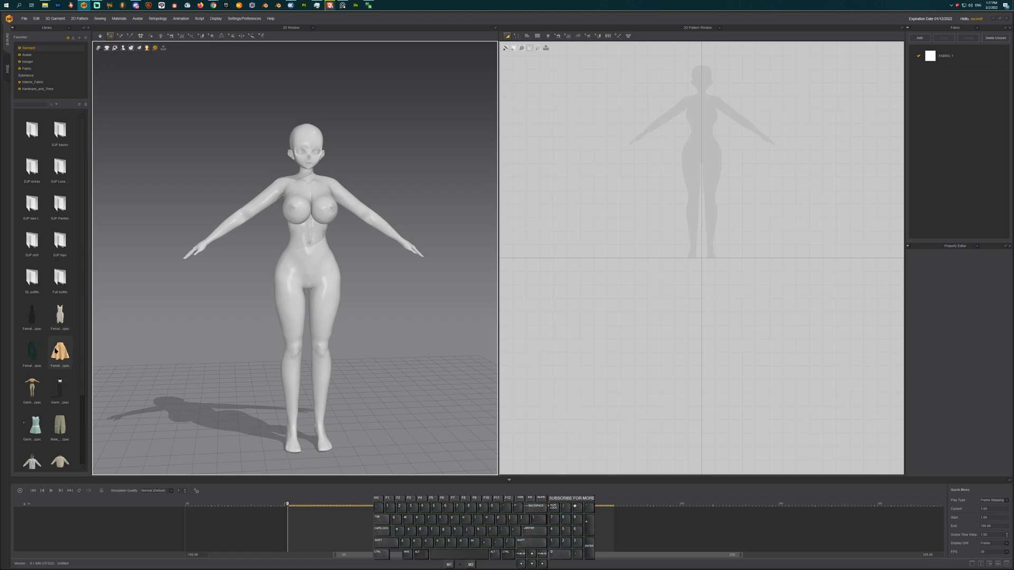
right_drag(269, 233, 303, 236)
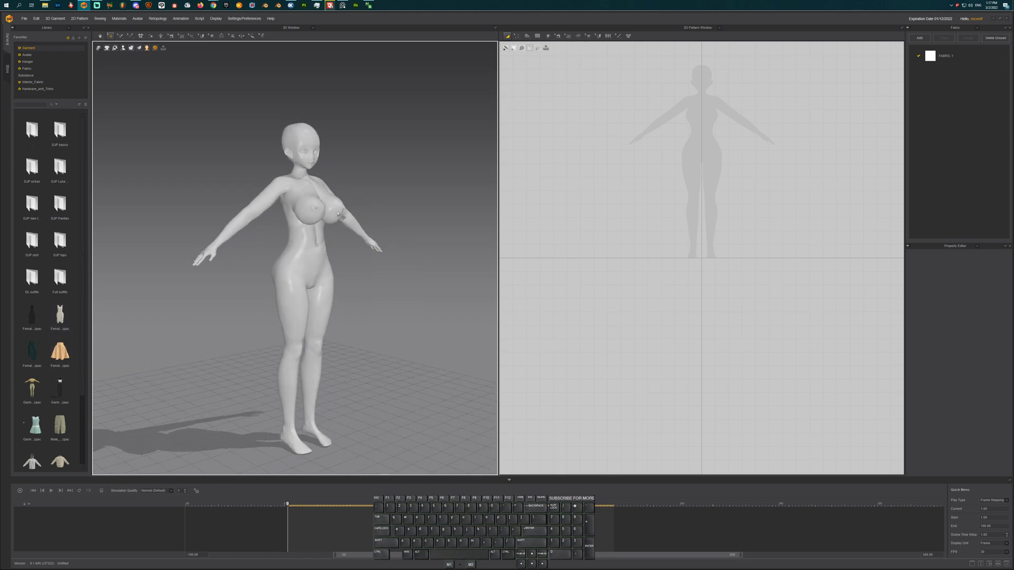
right_drag(294, 261, 341, 252)
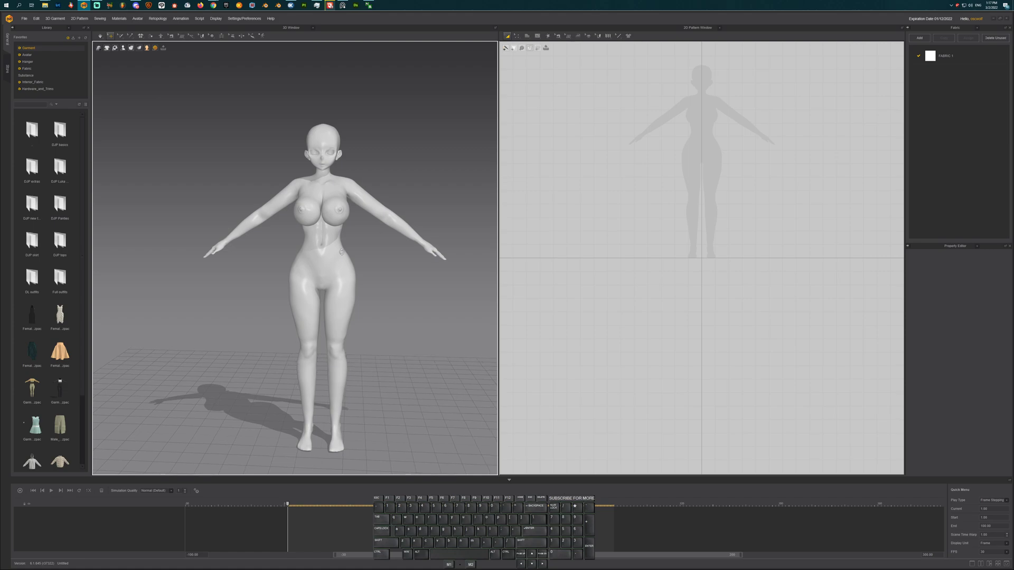
Start creating a fitting suit with symmetry on and define its upper neck reference line just below the avatar's chin
click(162, 38)
click(313, 153)
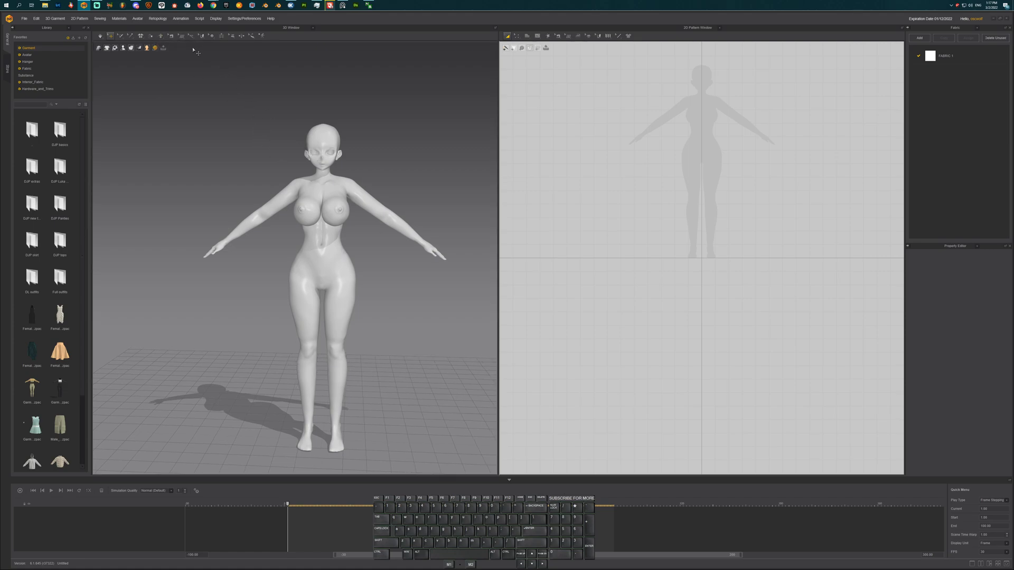
click(162, 37)
click(188, 49)
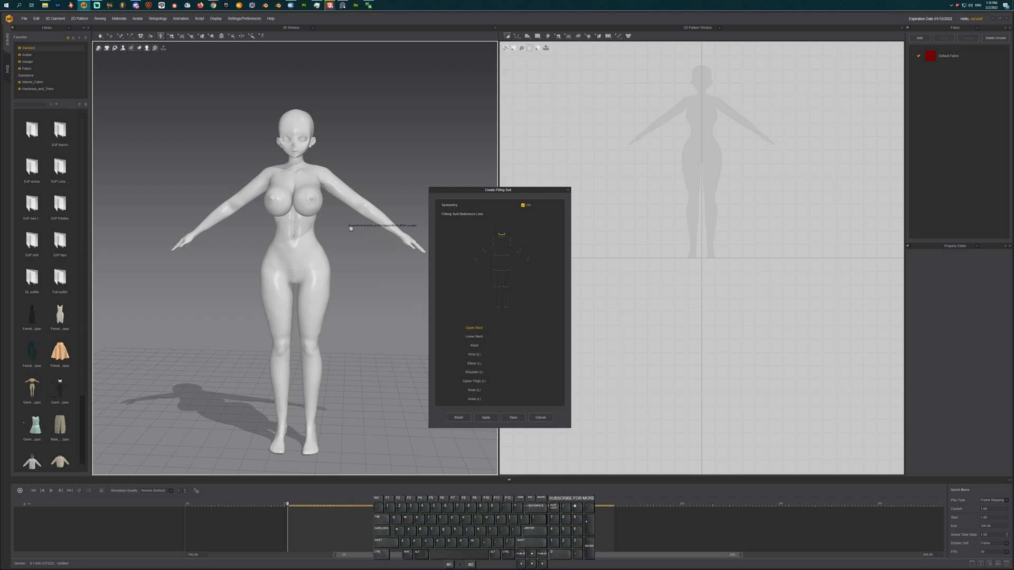
middle_drag(350, 227, 379, 280)
scroll(339, 225, up, 6)
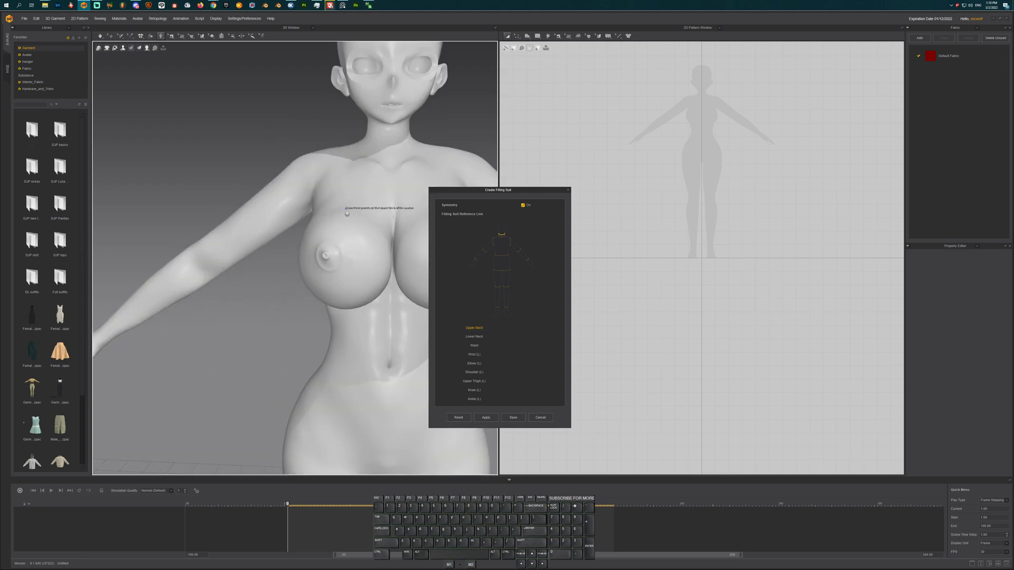
right_drag(311, 263, 290, 244)
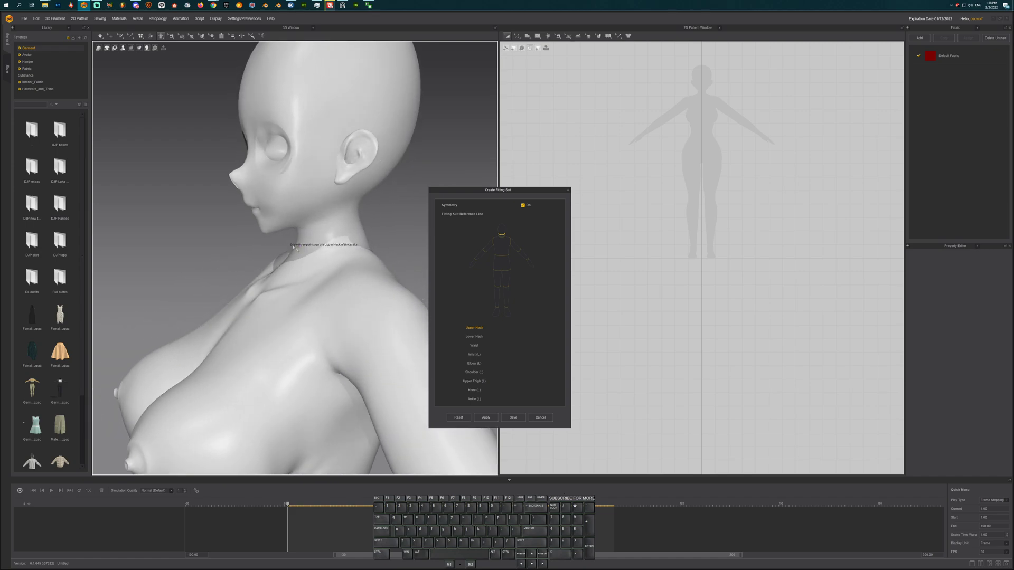
click(353, 211)
right_drag(328, 222, 344, 226)
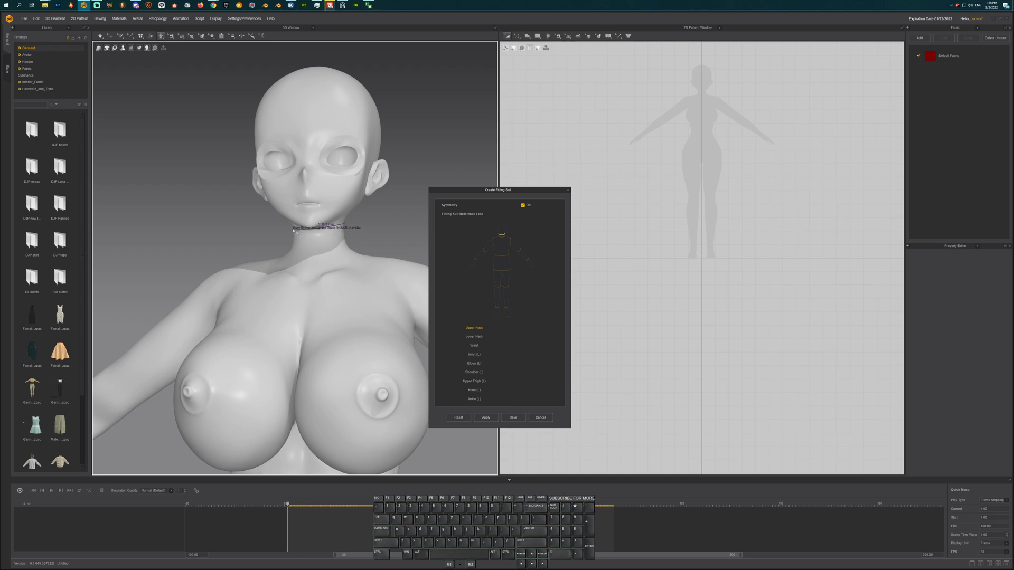
mouse_move(344, 240)
right_down()
mouse_move(204, 246)
mouse_move(332, 240)
mouse_move(352, 252)
right_up()
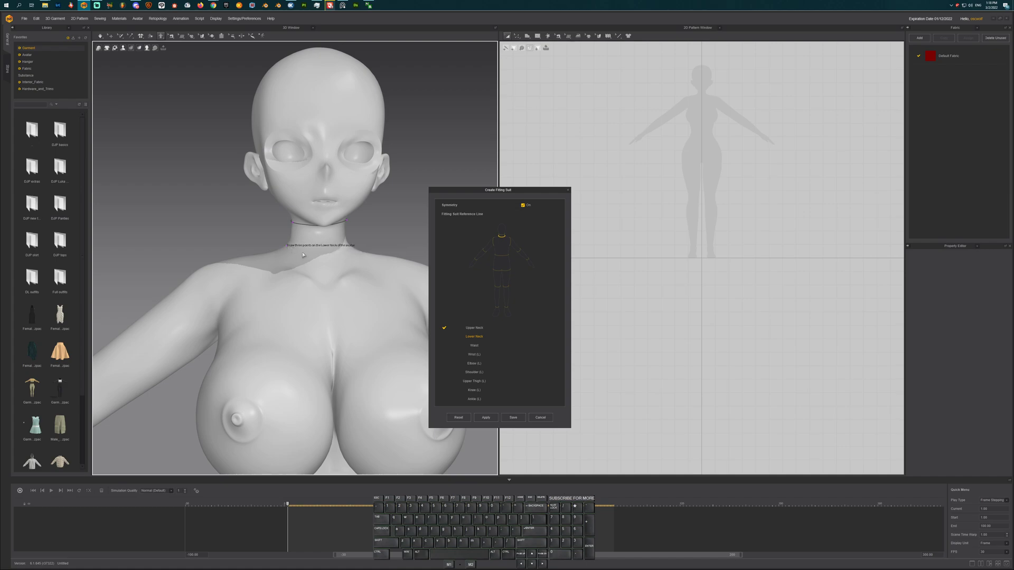
Define the fitting suit's lower neck reference line around the base of the avatar's neck
click(323, 256)
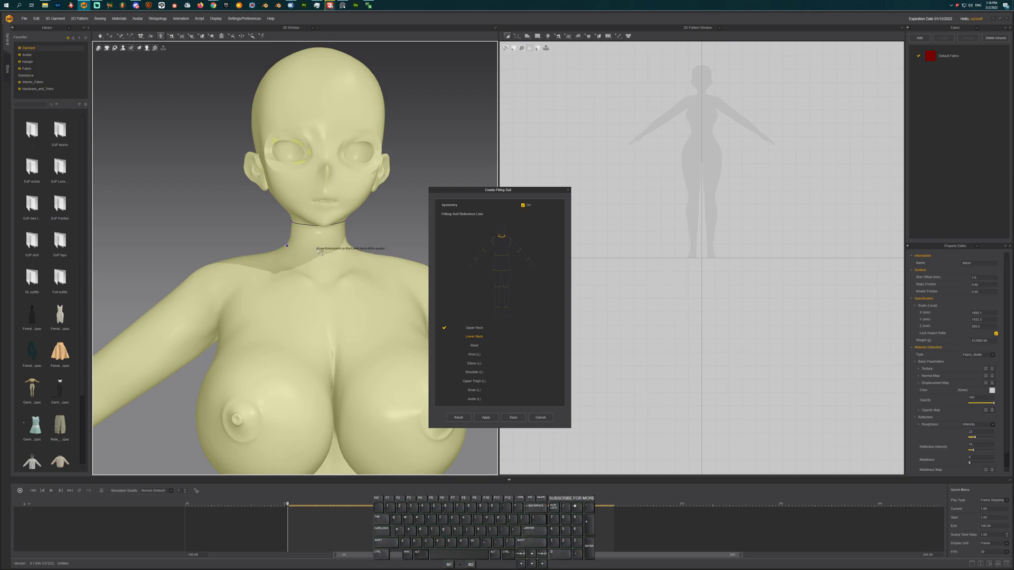
right_drag(341, 252, 295, 255)
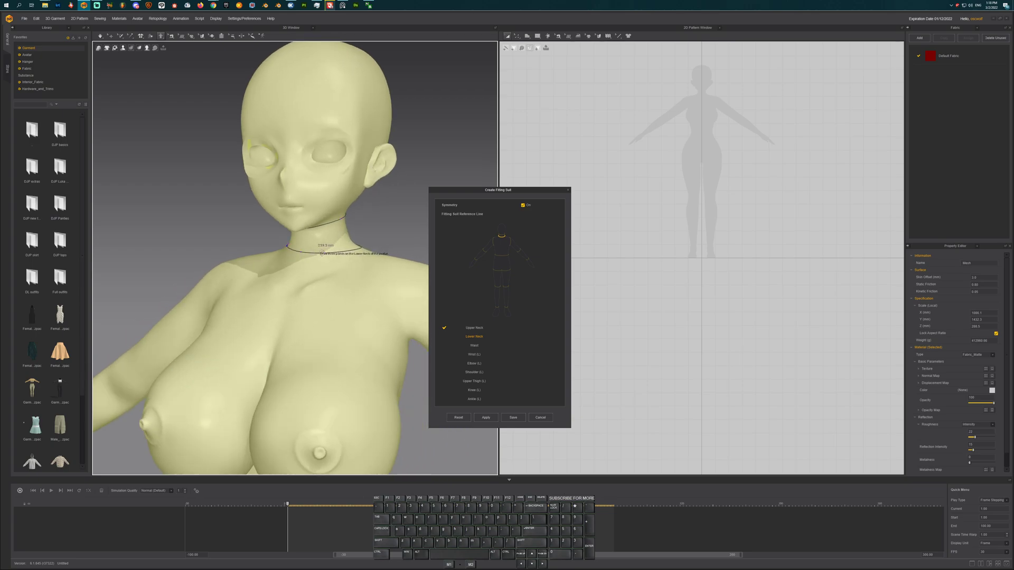
click(349, 245)
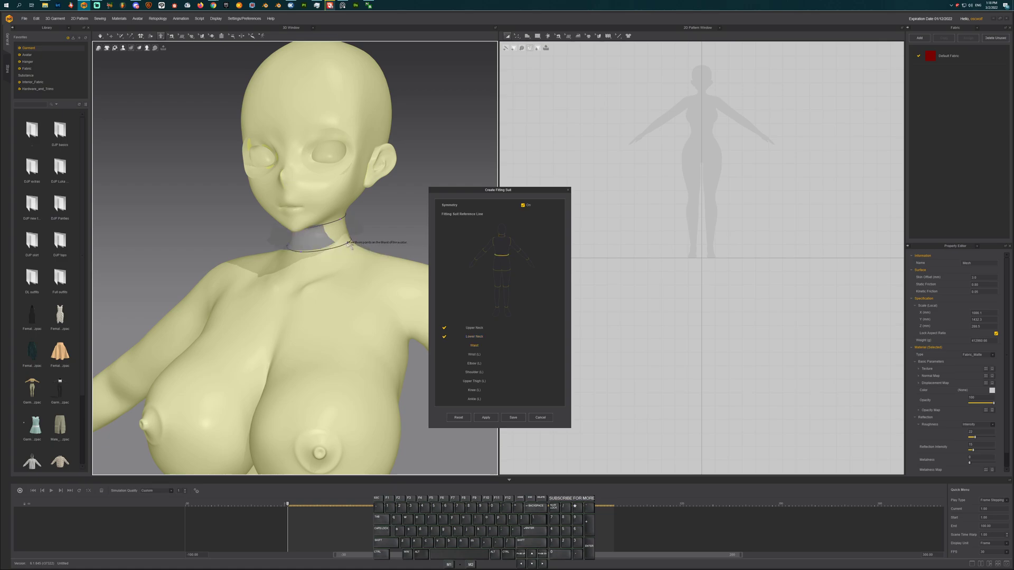
Define the fitting suit's waist reference line around the narrow part of the avatar's torso at navel height
right_drag(359, 248, 326, 231)
scroll(335, 301, down, 5)
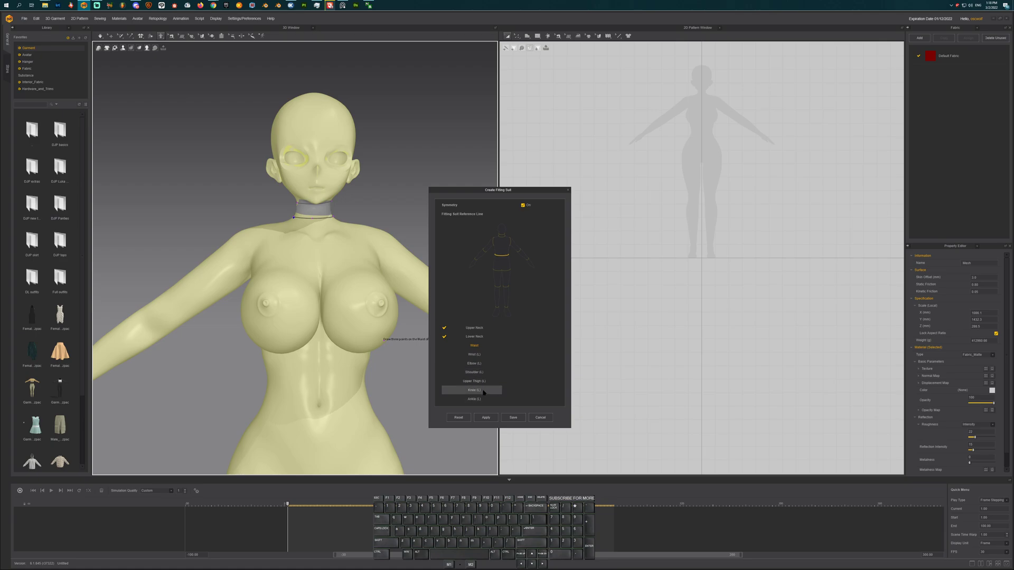
scroll(290, 349, down, 5)
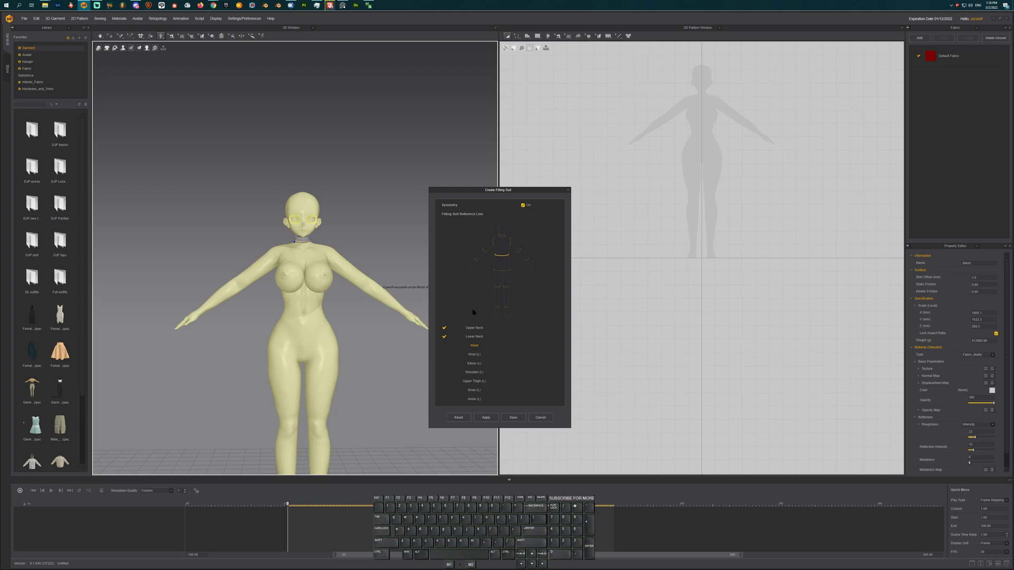
middle_drag(302, 335, 303, 304)
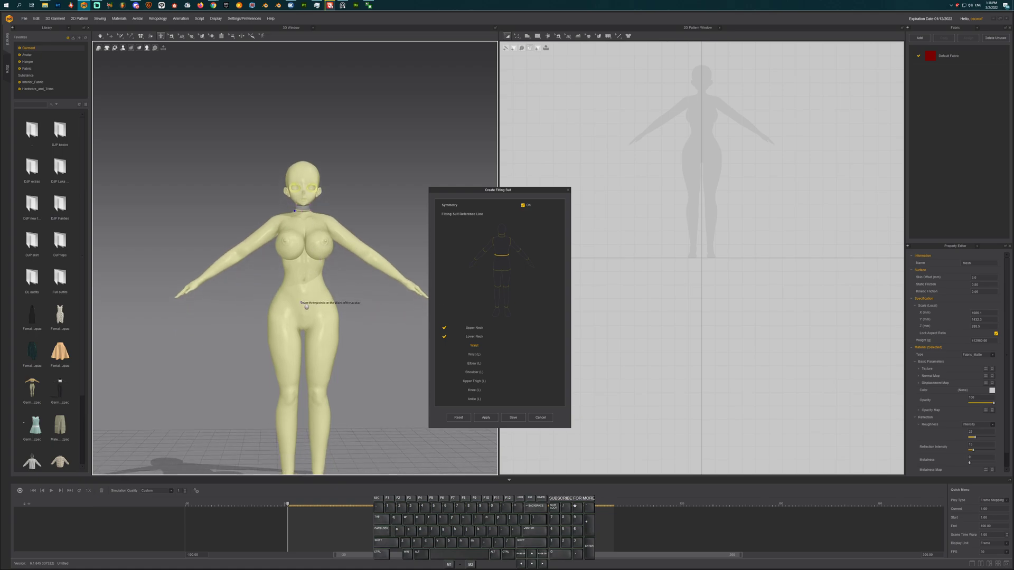
right_drag(279, 312, 195, 311)
right_drag(307, 310, 290, 305)
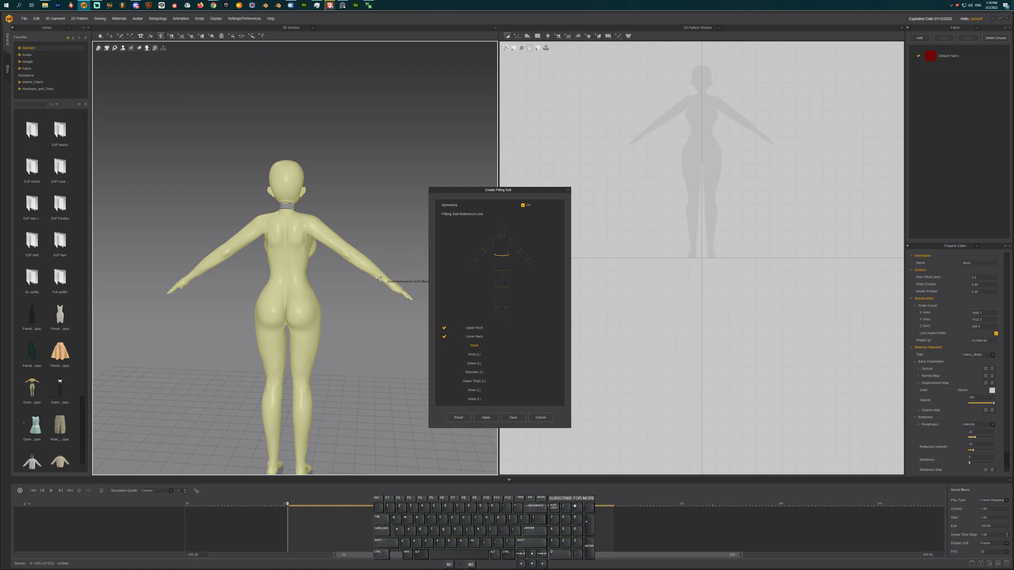
right_drag(383, 281, 418, 272)
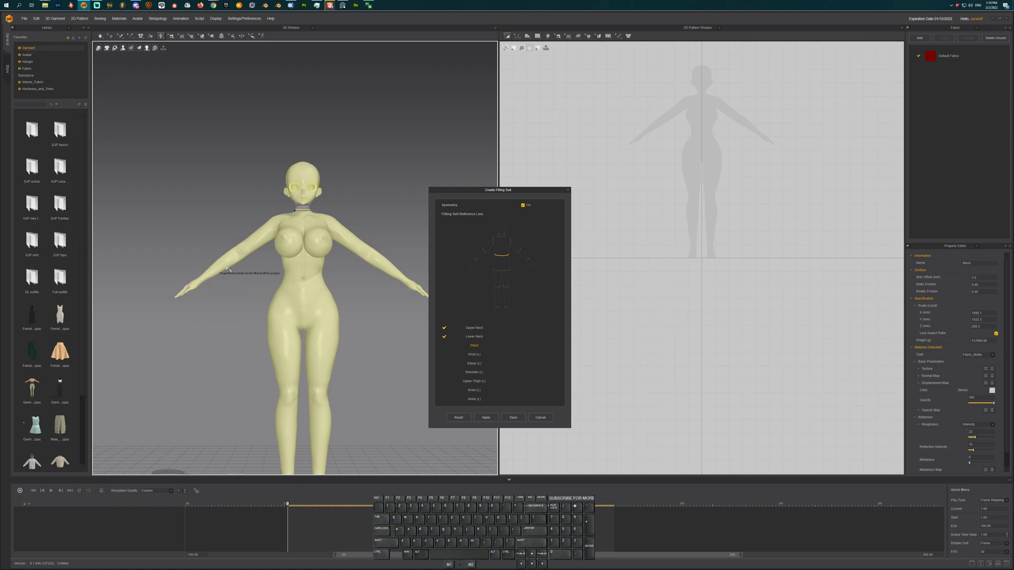
right_drag(227, 263, 228, 273)
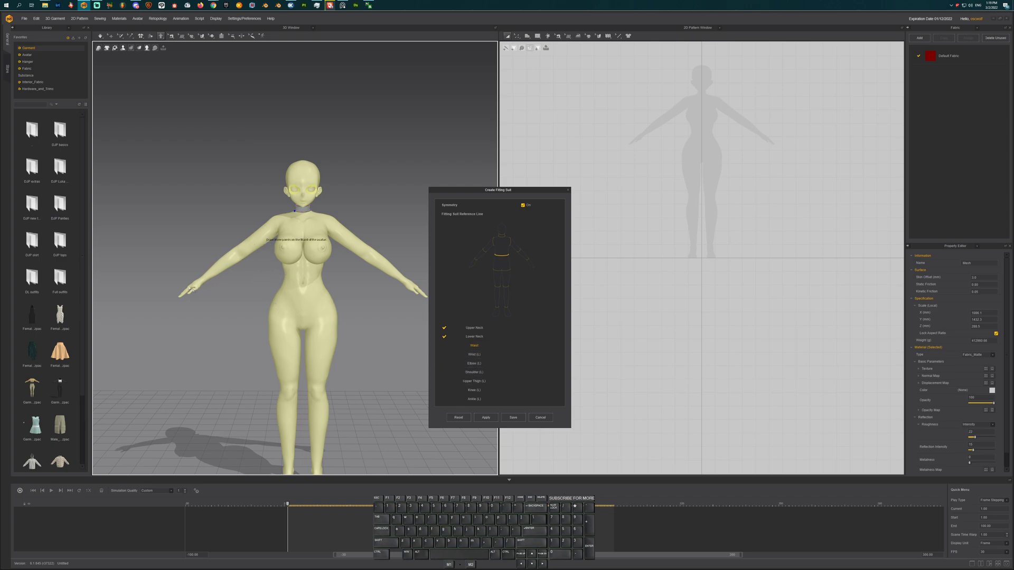
mouse_move(300, 318)
right_down()
mouse_move(174, 303)
mouse_move(317, 313)
right_up()
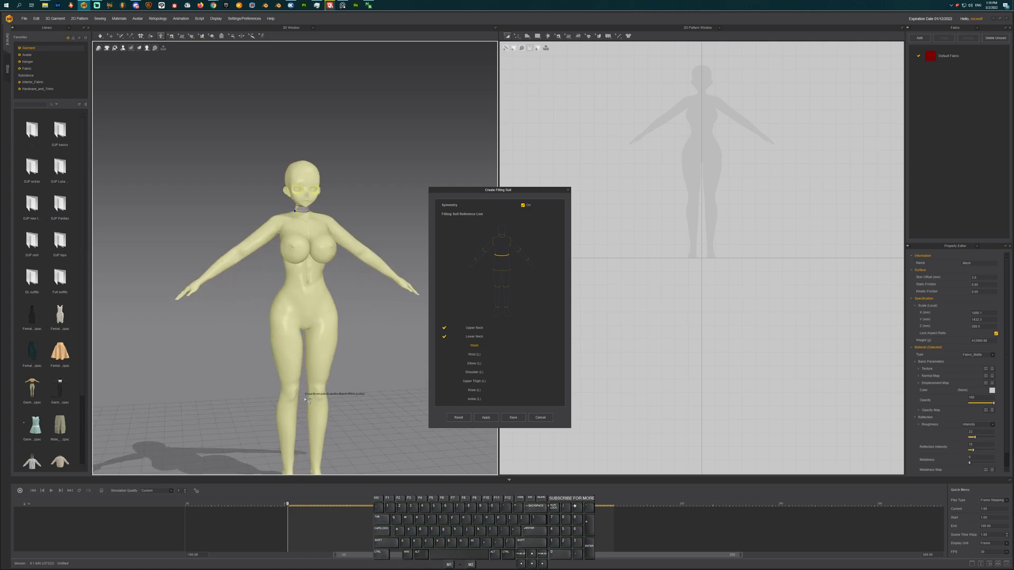
mouse_move(229, 286)
right_down()
mouse_move(212, 282)
mouse_move(223, 282)
right_up()
scroll(266, 284, up, 5)
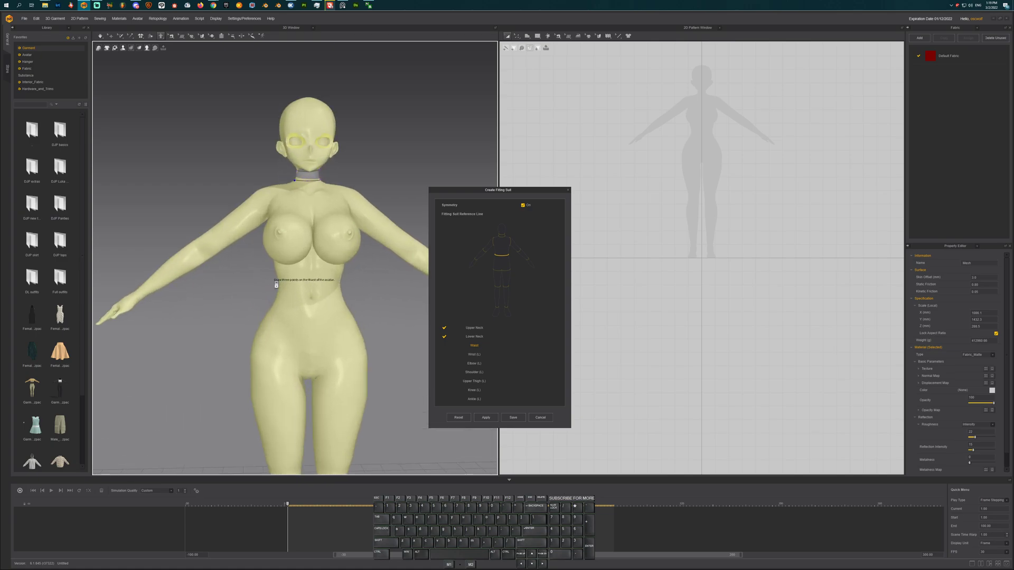
right_drag(278, 289, 278, 286)
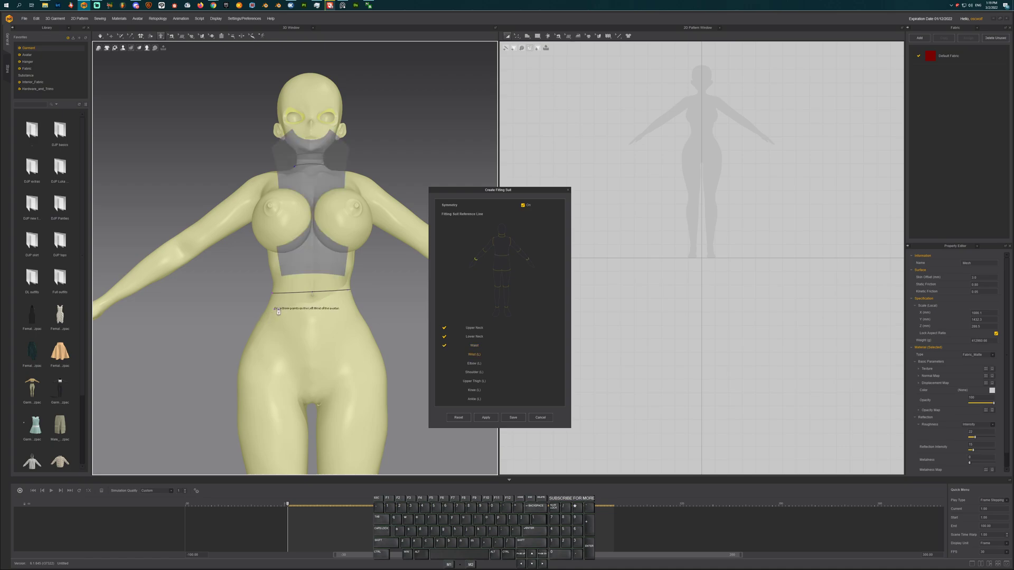
Define the Wrist (L) reference line around the avatar's wrist just above the hand
right_drag(276, 308, 237, 312)
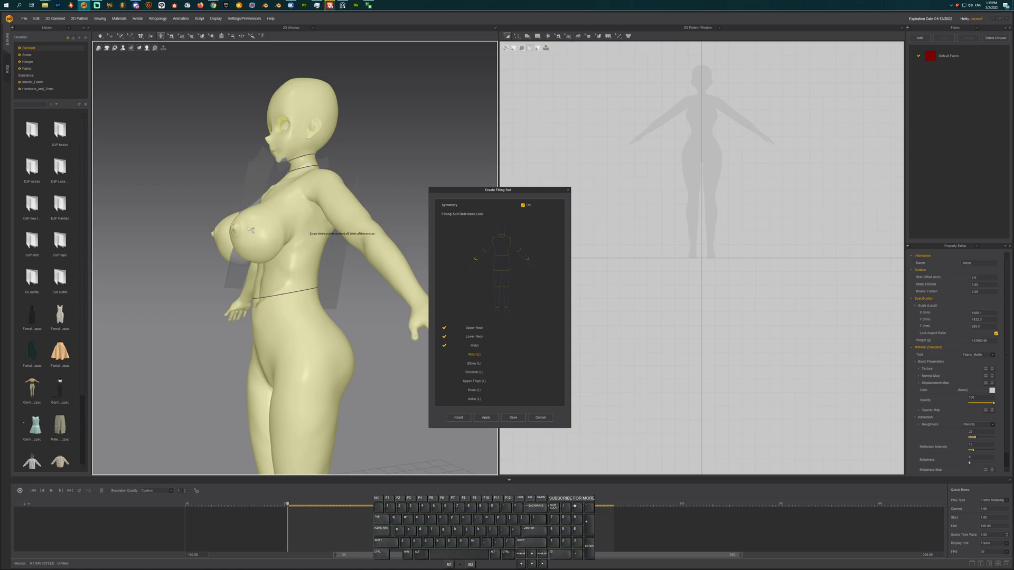
right_drag(215, 232, 289, 237)
scroll(312, 261, up, 5)
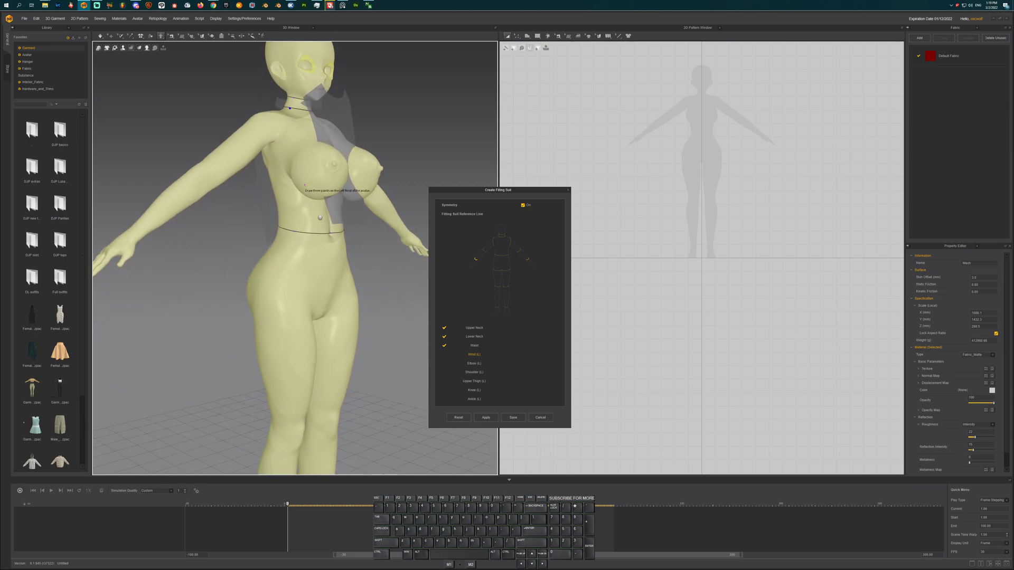
middle_drag(312, 292, 318, 238)
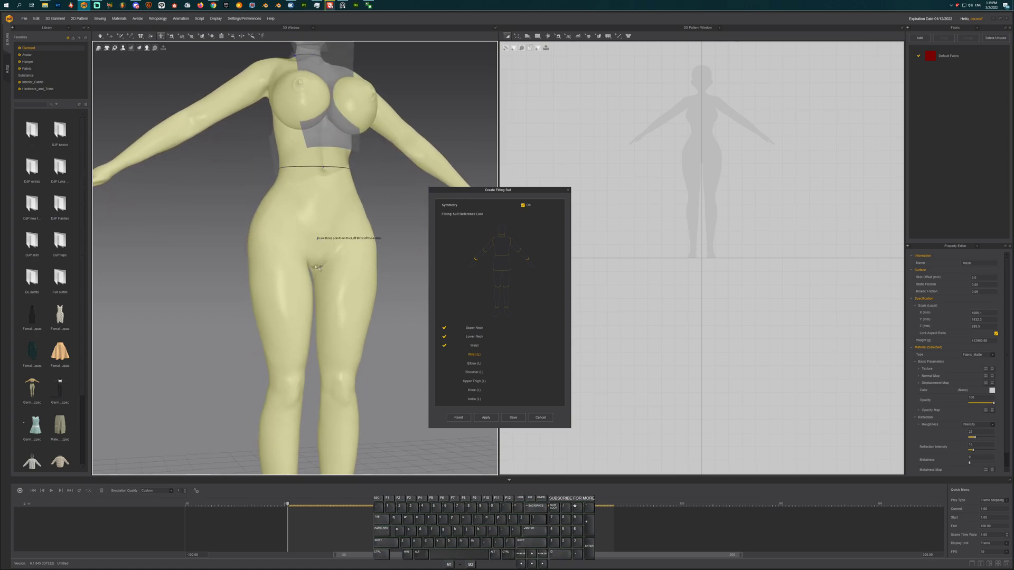
scroll(312, 267, up, 1)
scroll(308, 268, down, 1)
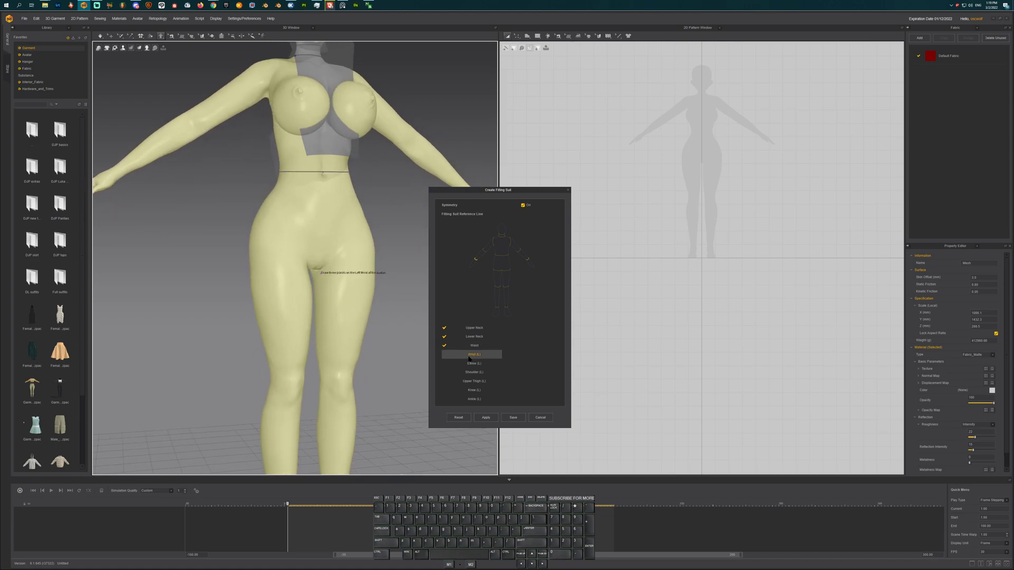
right_drag(226, 234, 336, 270)
middle_drag(335, 269, 347, 275)
scroll(238, 211, up, 4)
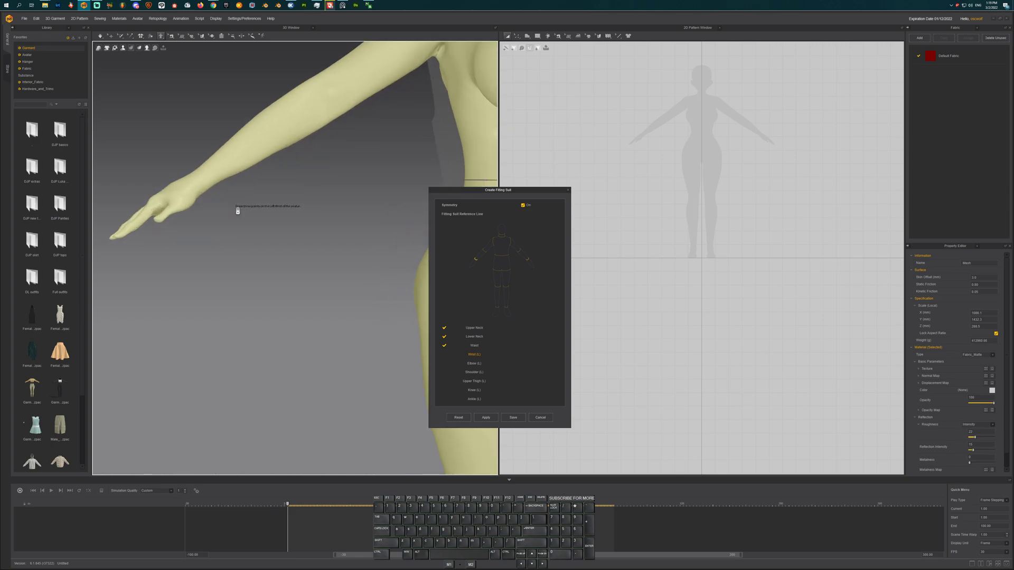
right_drag(234, 207, 255, 218)
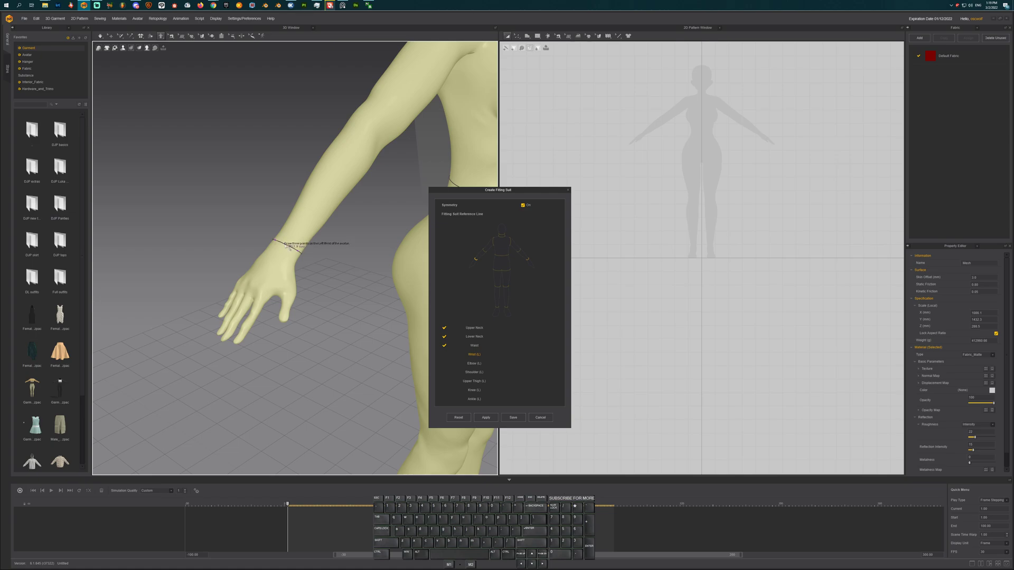
right_drag(318, 243, 298, 239)
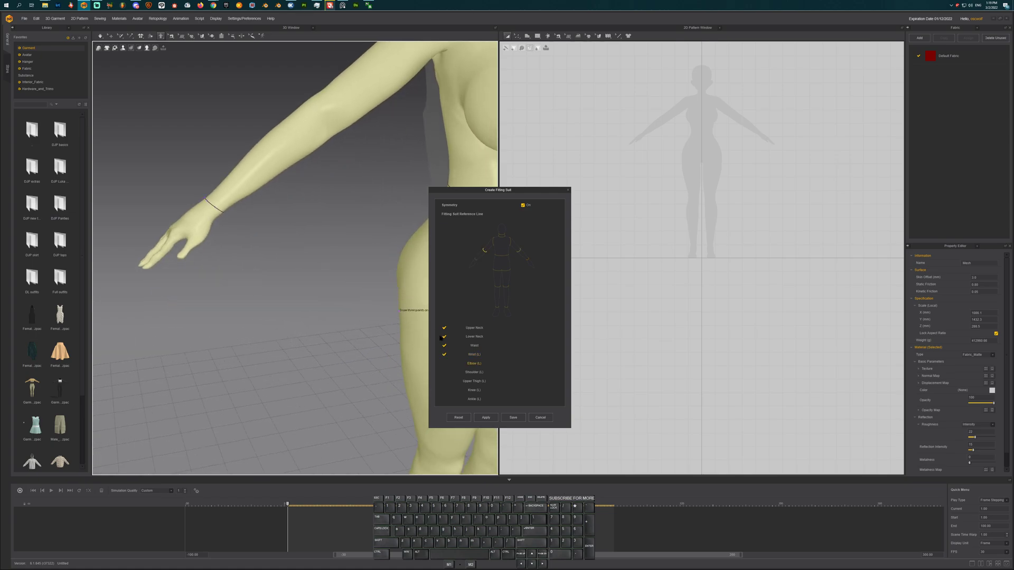
Define the Elbow (L) reference line around the middle of the same arm
middle_drag(305, 186, 310, 301)
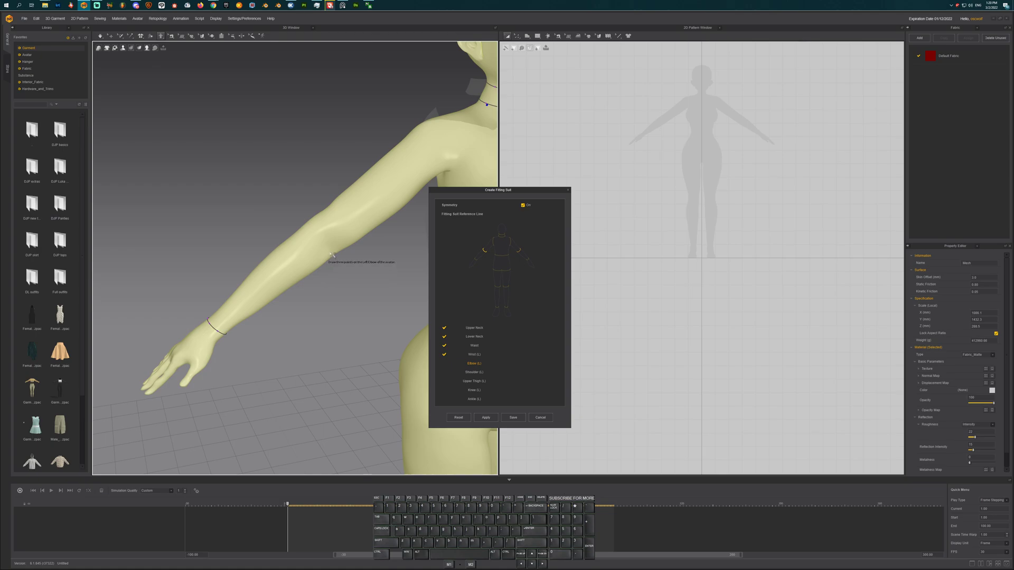
click(317, 229)
click(320, 240)
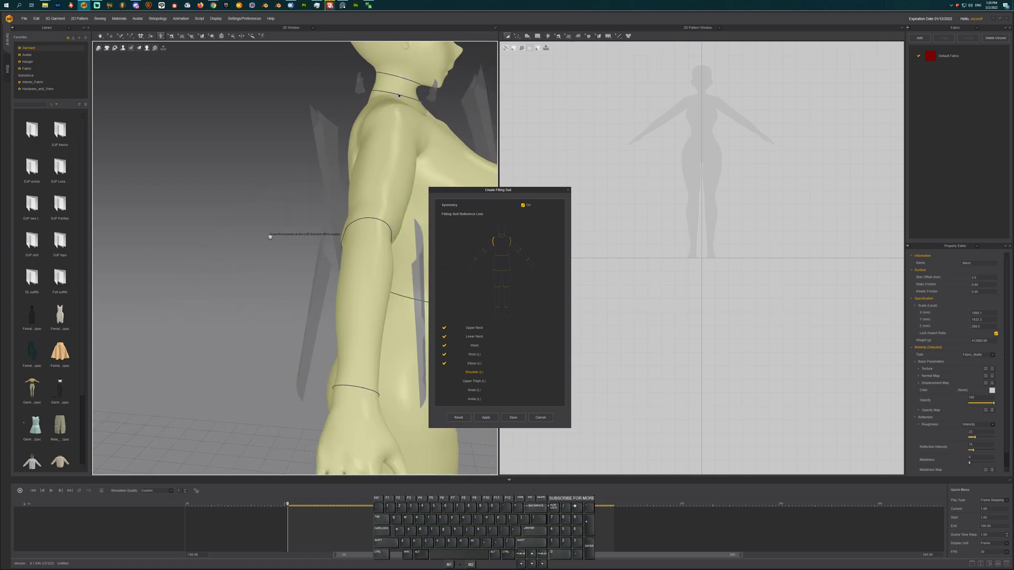
Define the Shoulder (L) reference line from the armpit up over the top of the avatar's shoulder
right_drag(225, 234, 339, 251)
middle_drag(338, 251, 227, 277)
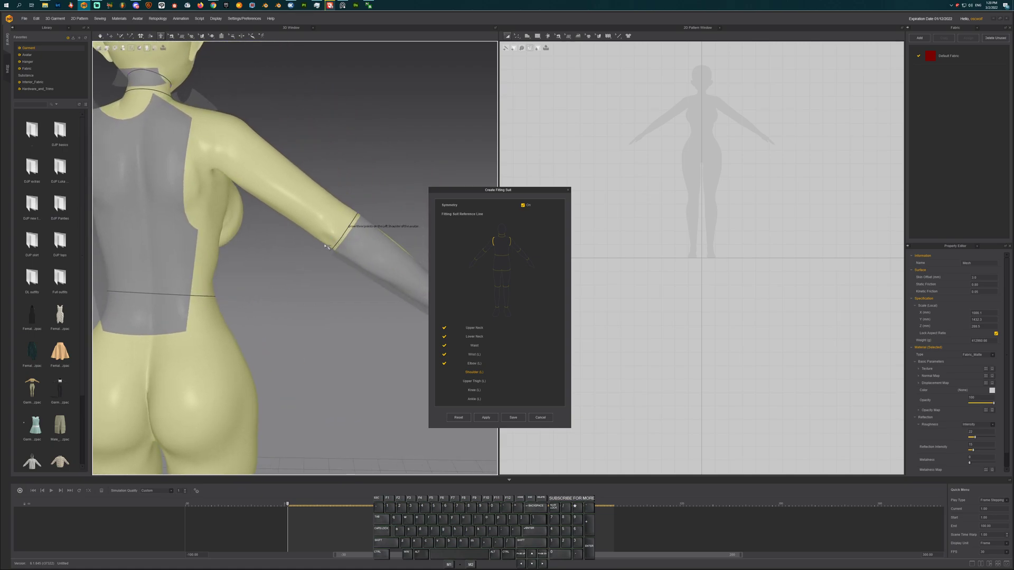
right_drag(331, 238, 257, 227)
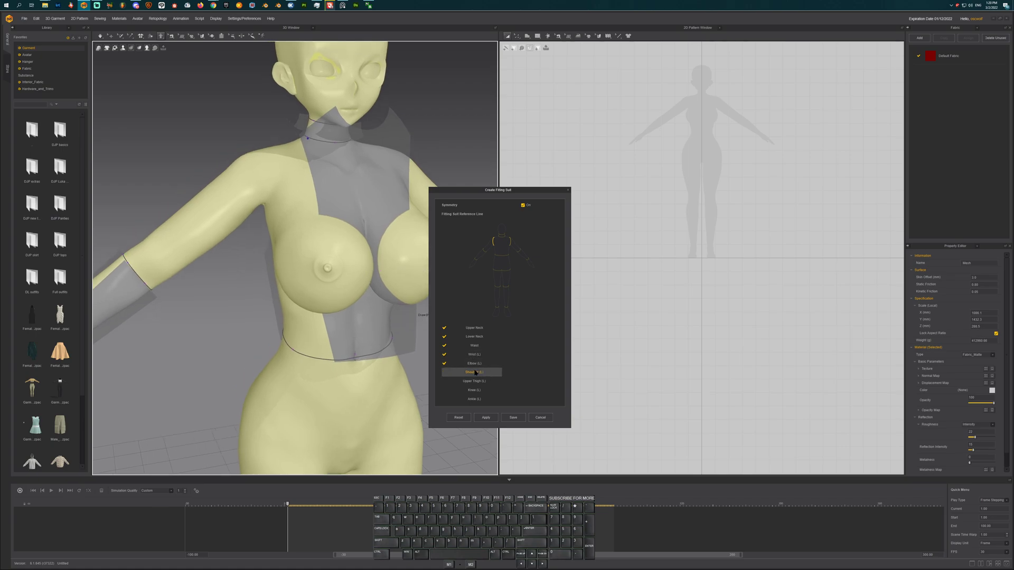
scroll(256, 227, up, 5)
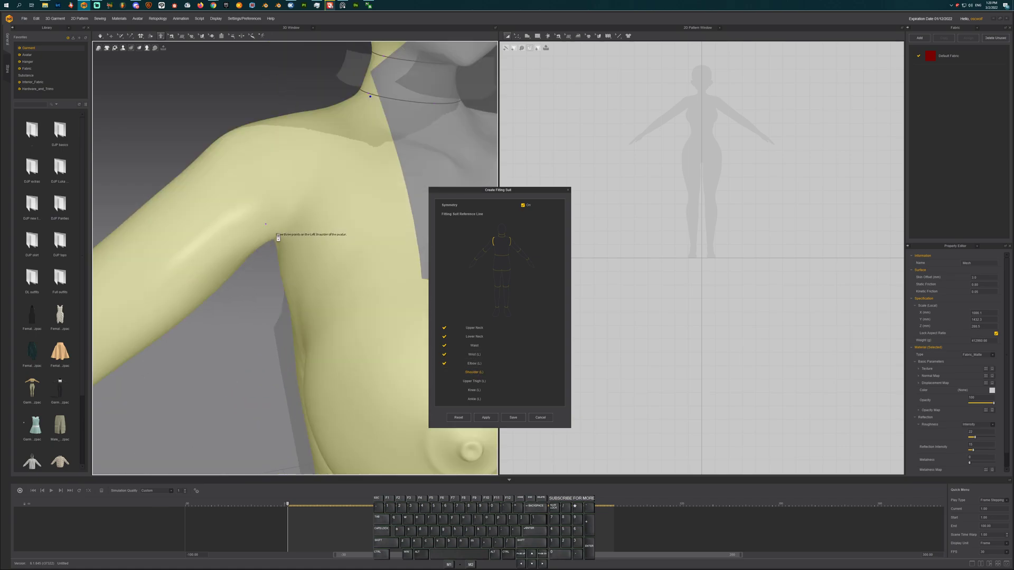
right_drag(274, 235, 307, 289)
click(306, 290)
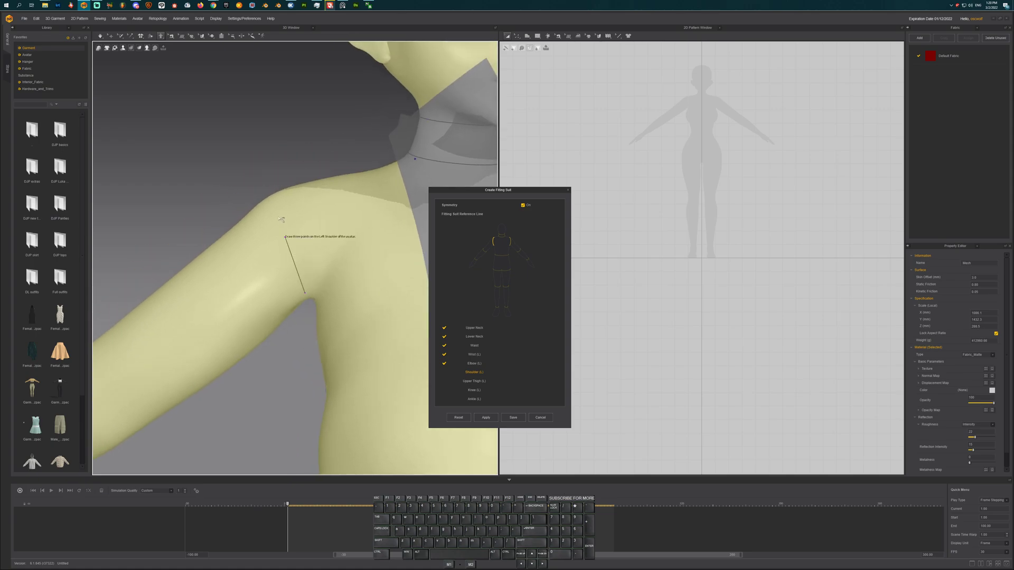
click(275, 194)
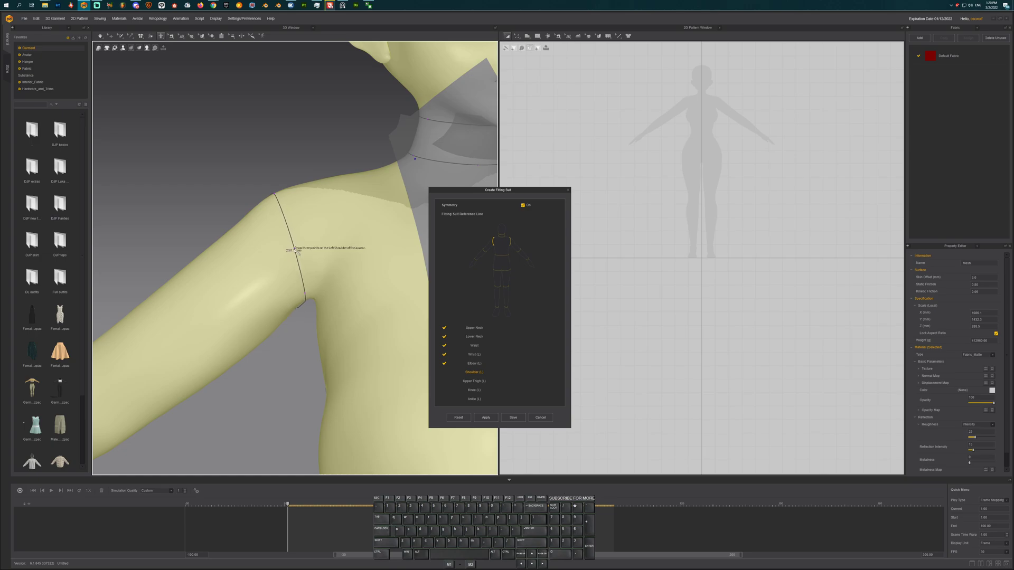
click(294, 252)
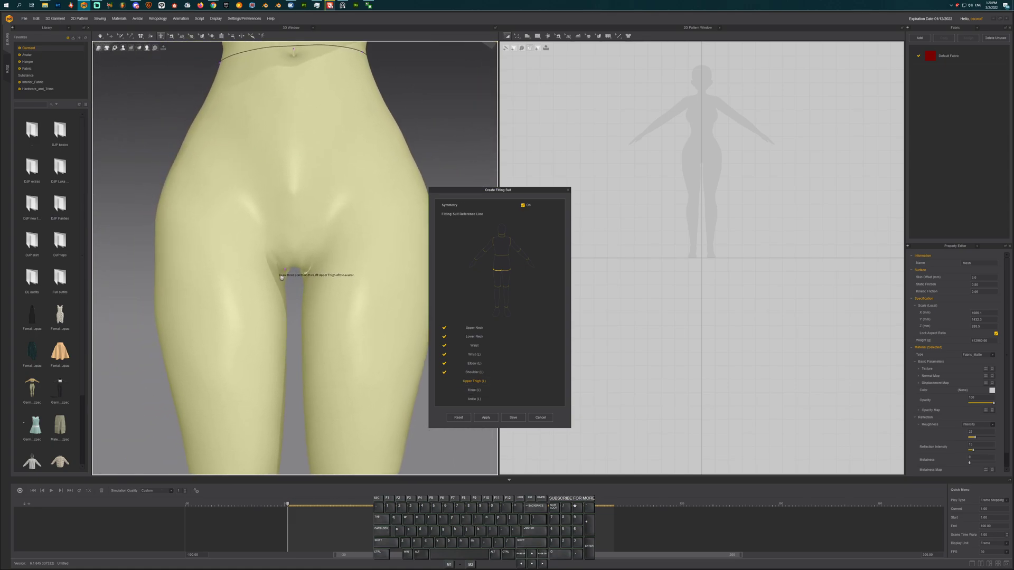
Define the Upper Thigh (L) reference line around the avatar's leg just below the crotch, placing the points from behind
right_drag(282, 278, 389, 287)
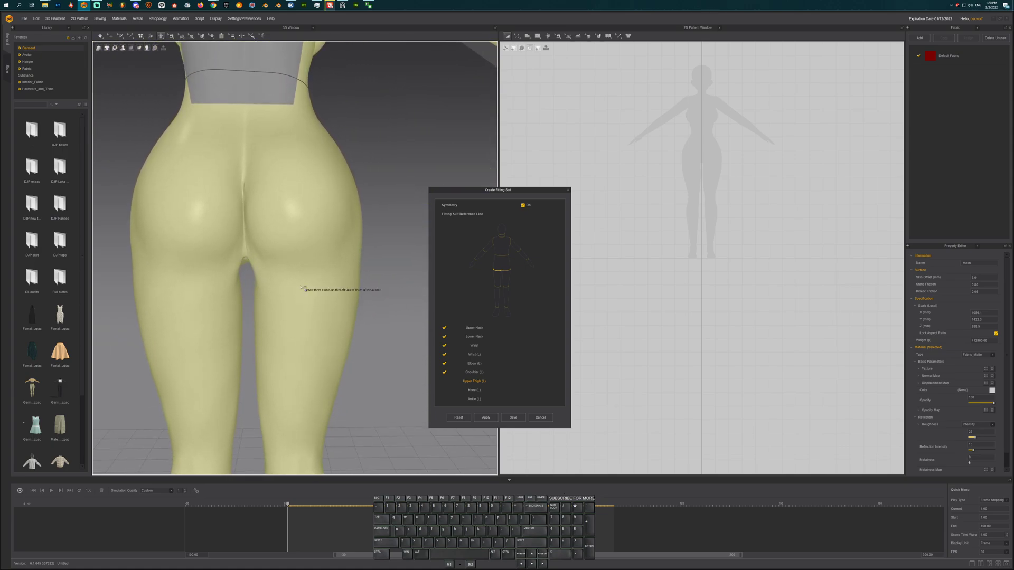
middle_drag(302, 289, 307, 280)
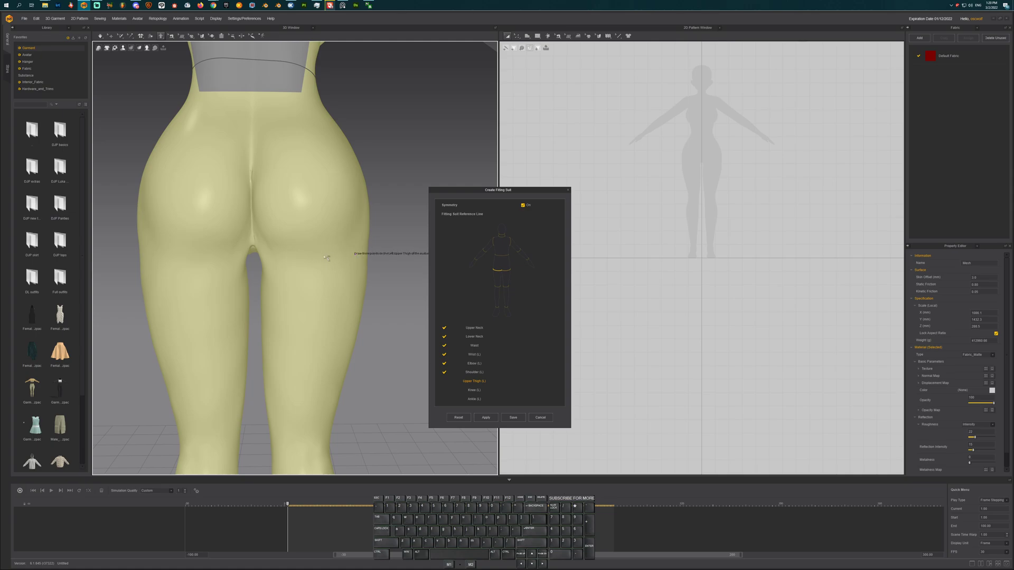
right_drag(264, 263, 267, 265)
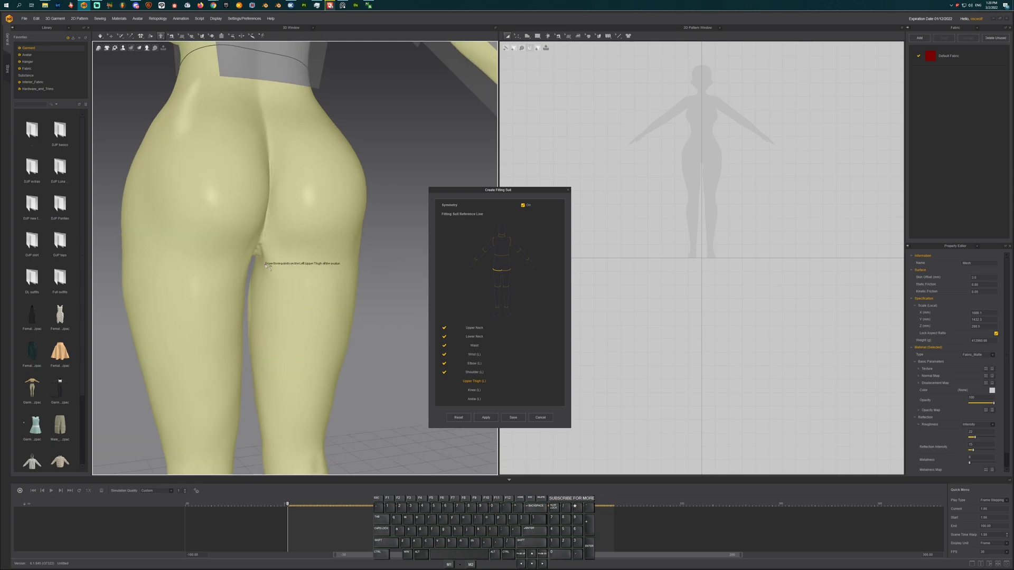
click(331, 264)
right_drag(346, 268, 323, 268)
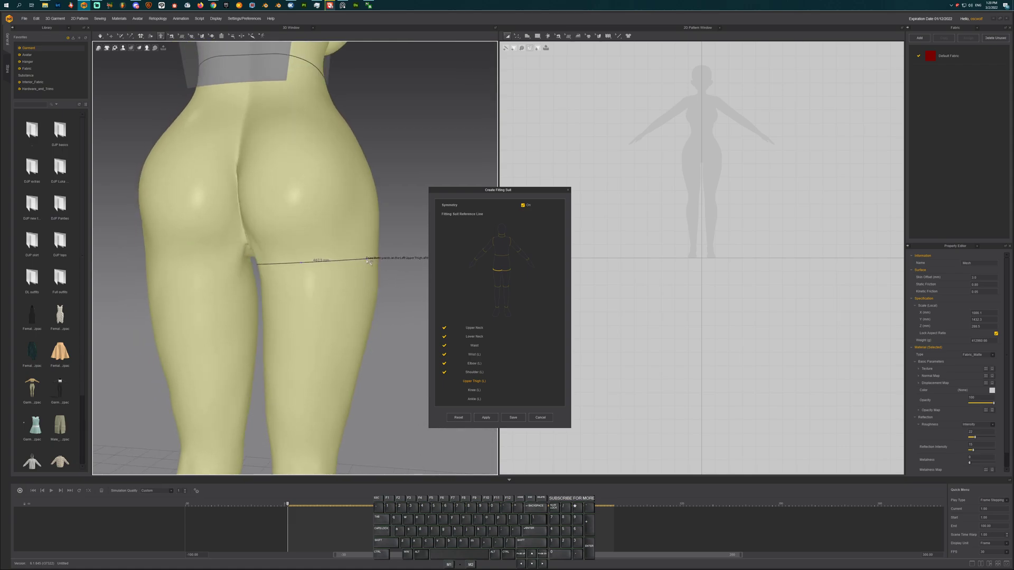
click(366, 259)
Define the Knee (L) reference line around the back of the avatar's knee
scroll(356, 286, down, 2)
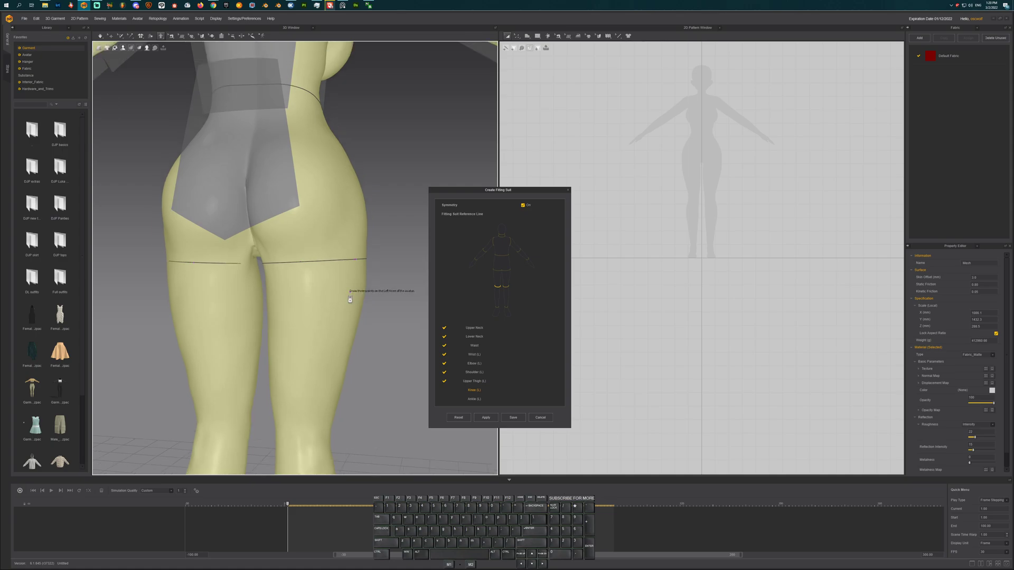
scroll(349, 297, down, 1)
middle_drag(313, 365, 320, 260)
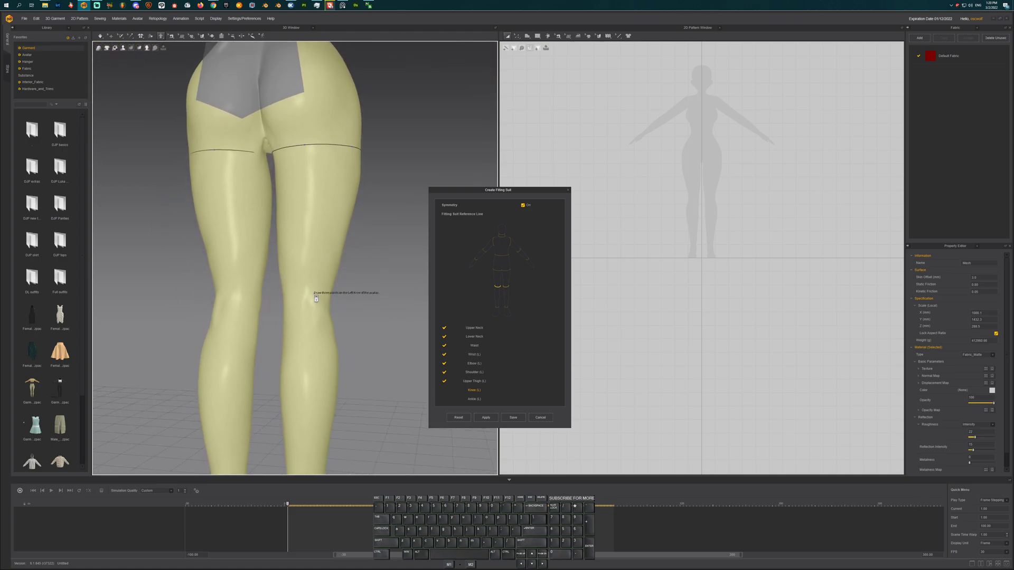
scroll(316, 298, up, 2)
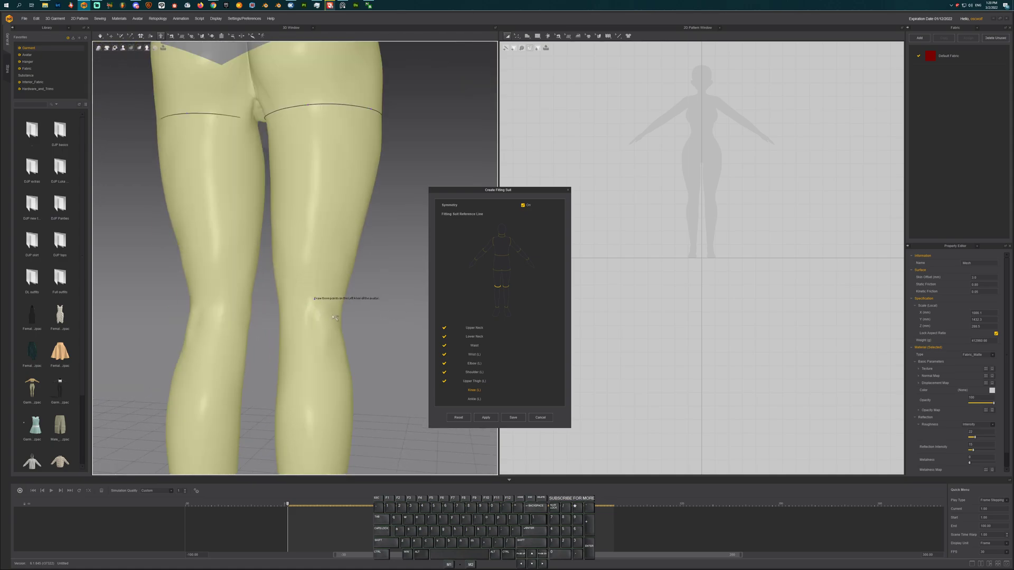
click(285, 319)
click(283, 319)
click(312, 321)
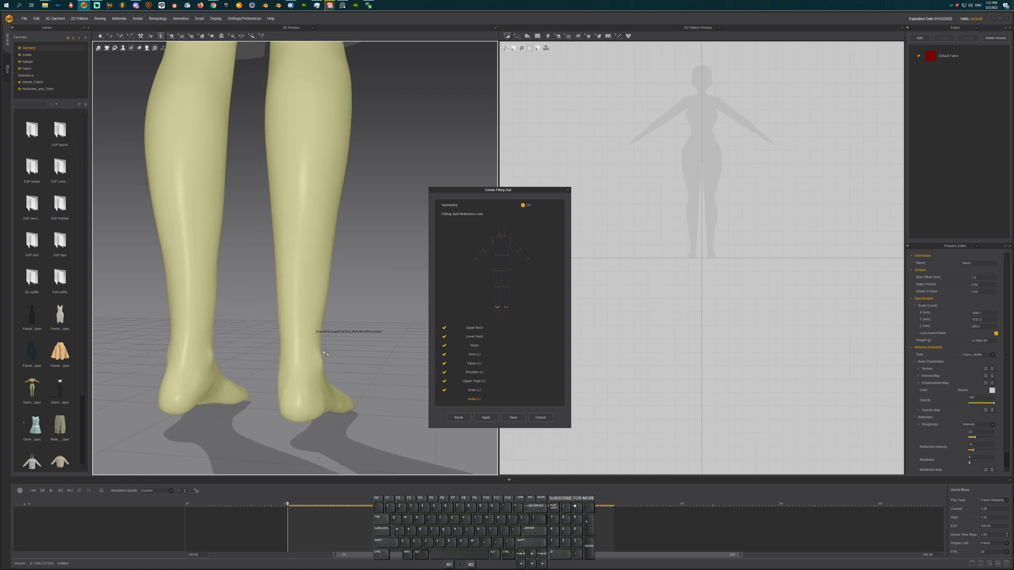
Define the Ankle (L) reference line around the avatar's ankle just above the heel
click(291, 365)
click(279, 363)
click(318, 366)
Check the completed reference lines on the avatar's full body from the front and apply them to generate the fitting suit
right_drag(319, 366, 322, 239)
scroll(322, 238, down, 6)
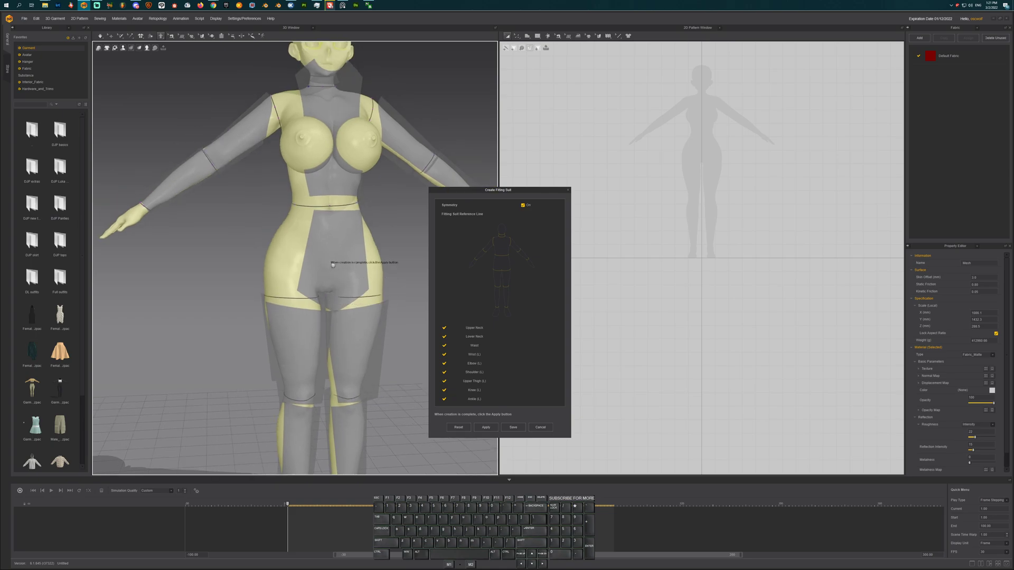
middle_drag(336, 260, 323, 280)
mouse_move(323, 280)
right_down()
mouse_move(307, 281)
mouse_move(324, 279)
right_up()
scroll(327, 275, down, 3)
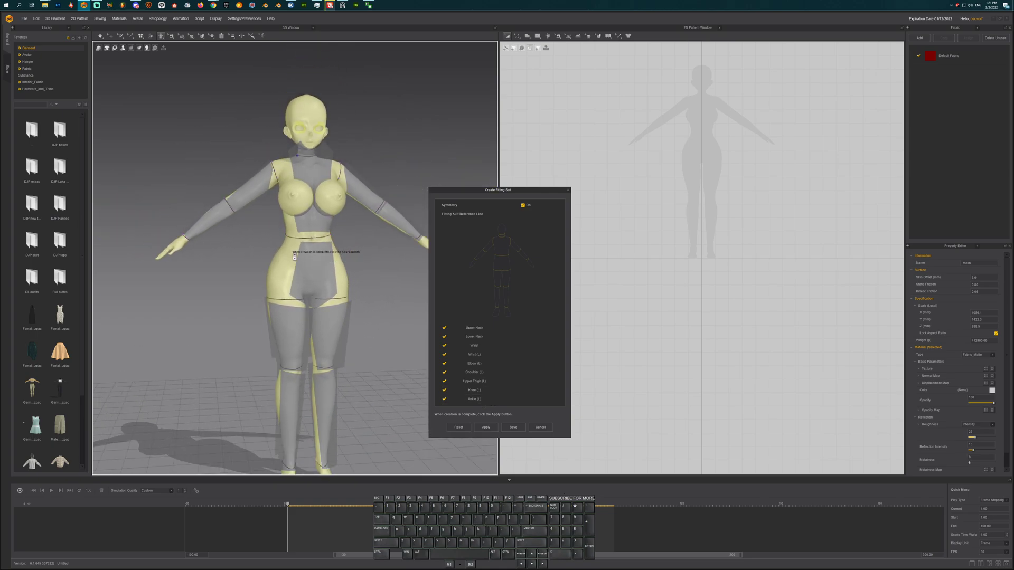
click(486, 427)
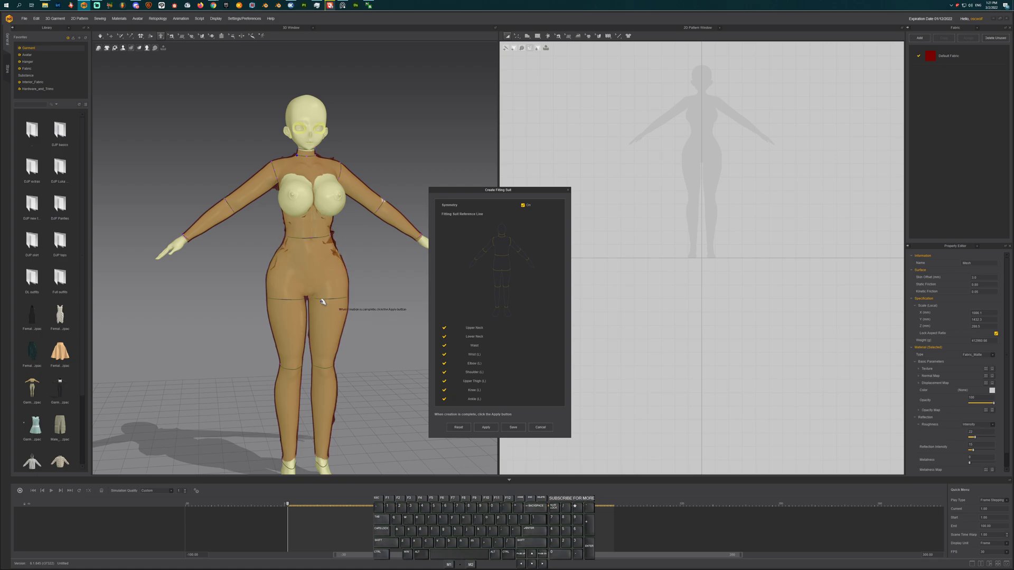
Examine the generated fitting suit from the front and both sides, focusing on the chest area the fabric leaves uncovered
right_drag(331, 296, 313, 283)
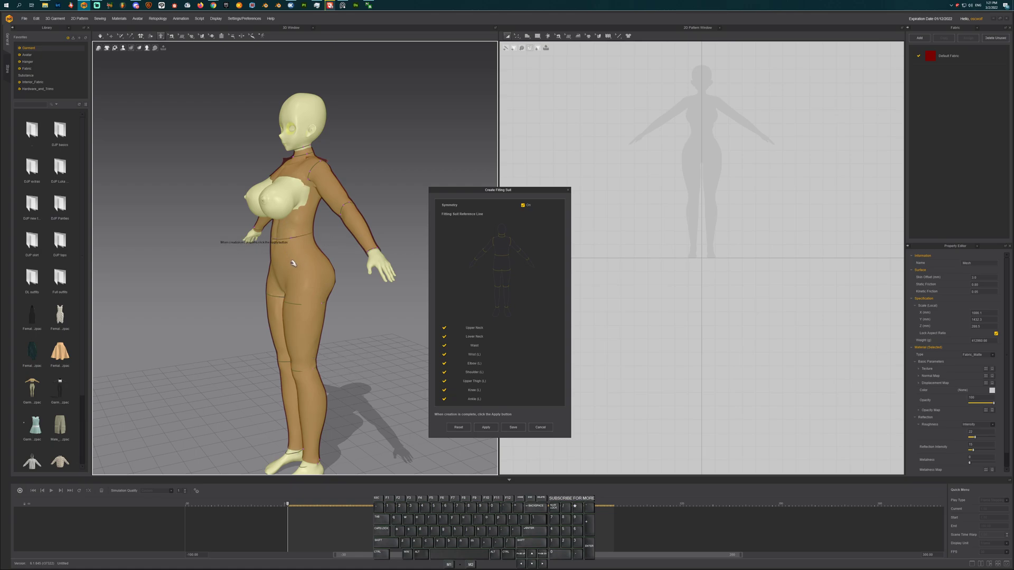
right_drag(335, 294, 365, 287)
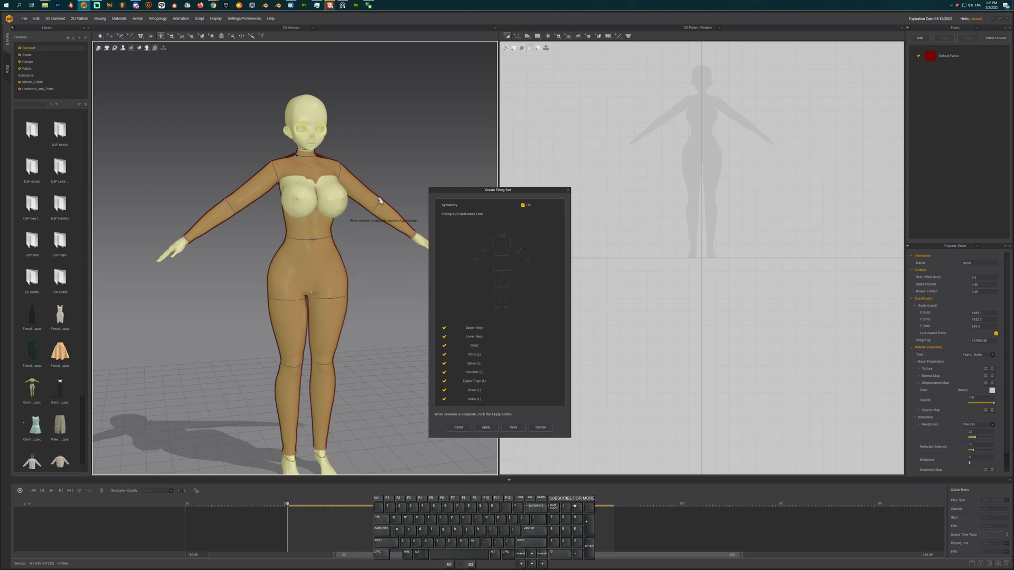
middle_drag(373, 233, 300, 251)
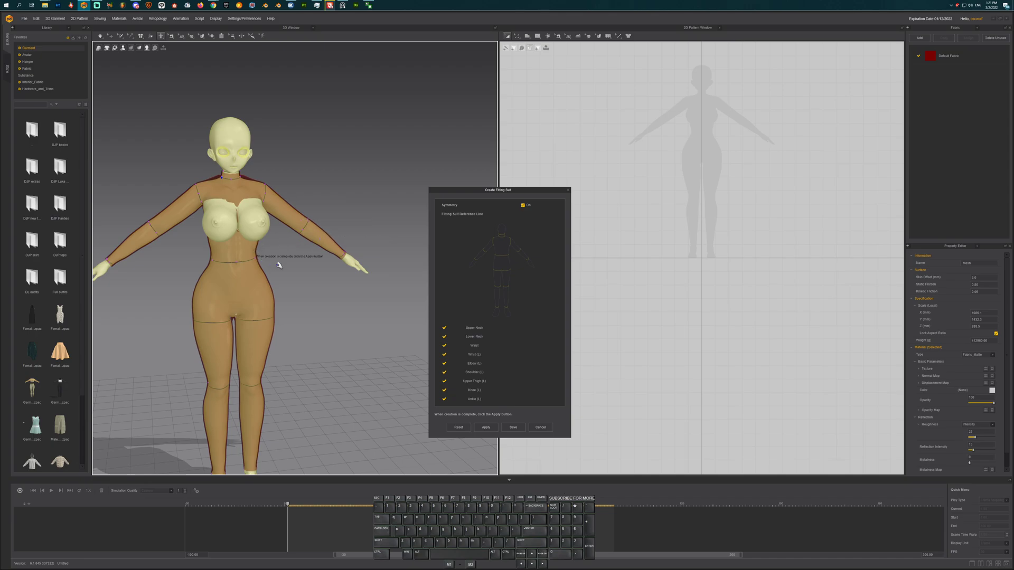
middle_drag(257, 297, 266, 250)
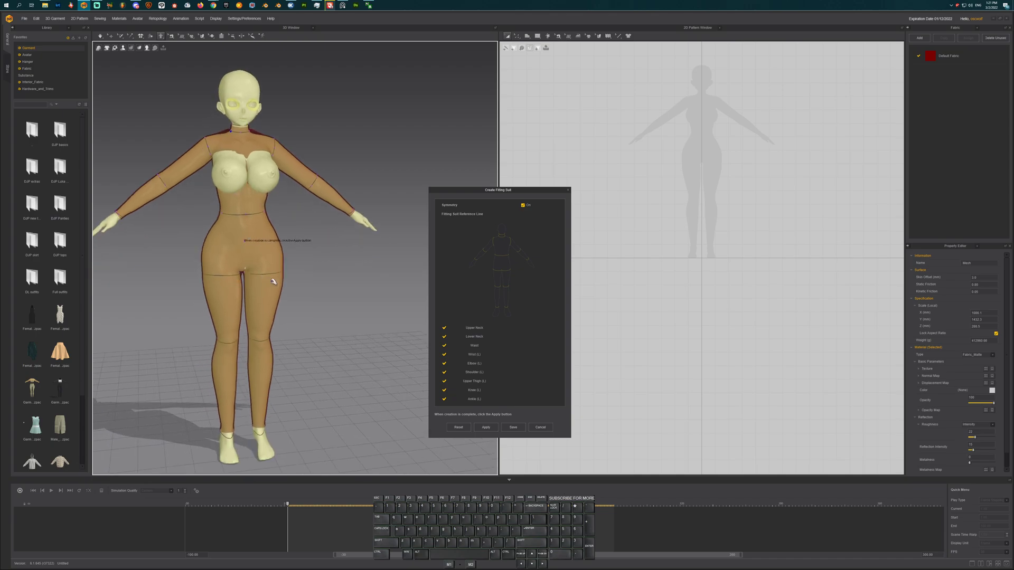
right_drag(273, 281, 276, 215)
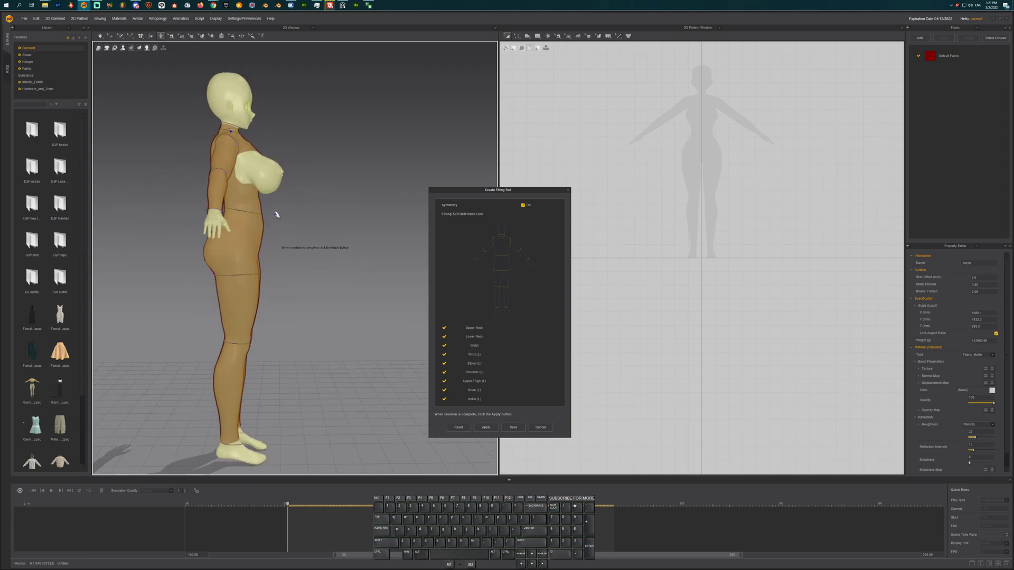
middle_drag(276, 215, 270, 277)
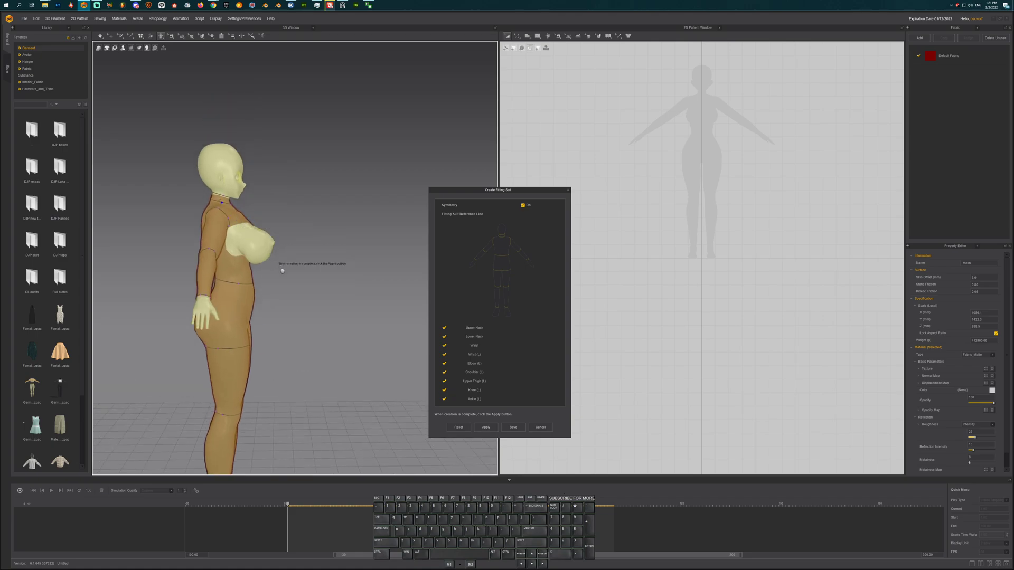
scroll(283, 271, up, 5)
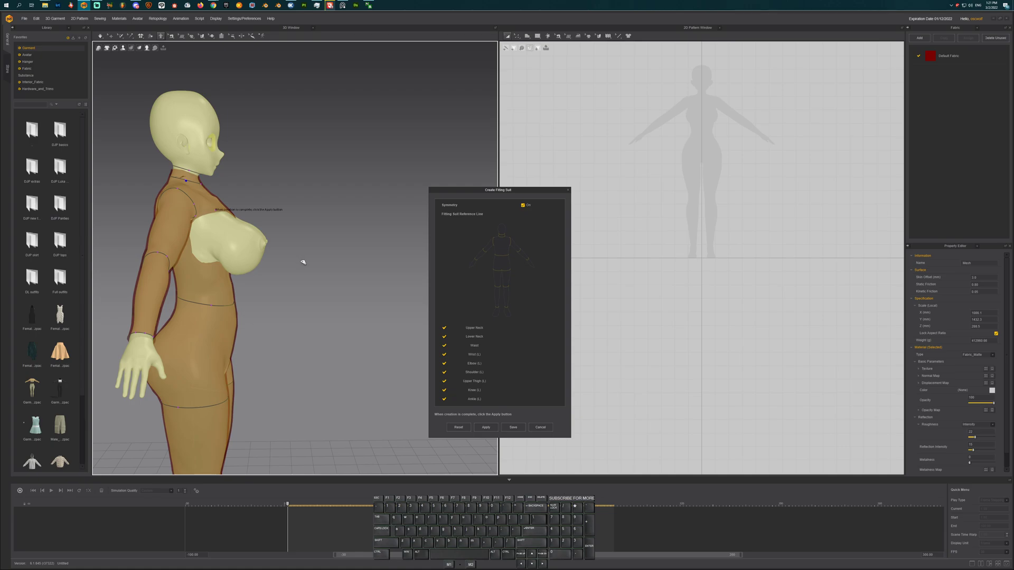
Pull the suit fabric forward over the avatar's chest from both sides of the body
drag(302, 261, 428, 313)
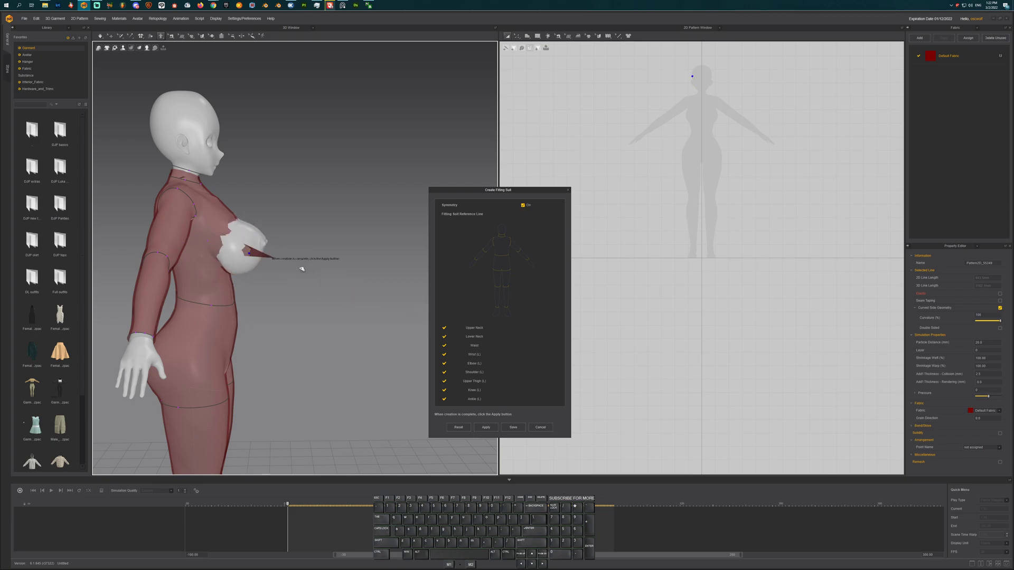
drag(302, 270, 485, 293)
right_drag(317, 258, 205, 248)
drag(214, 229, 83, 368)
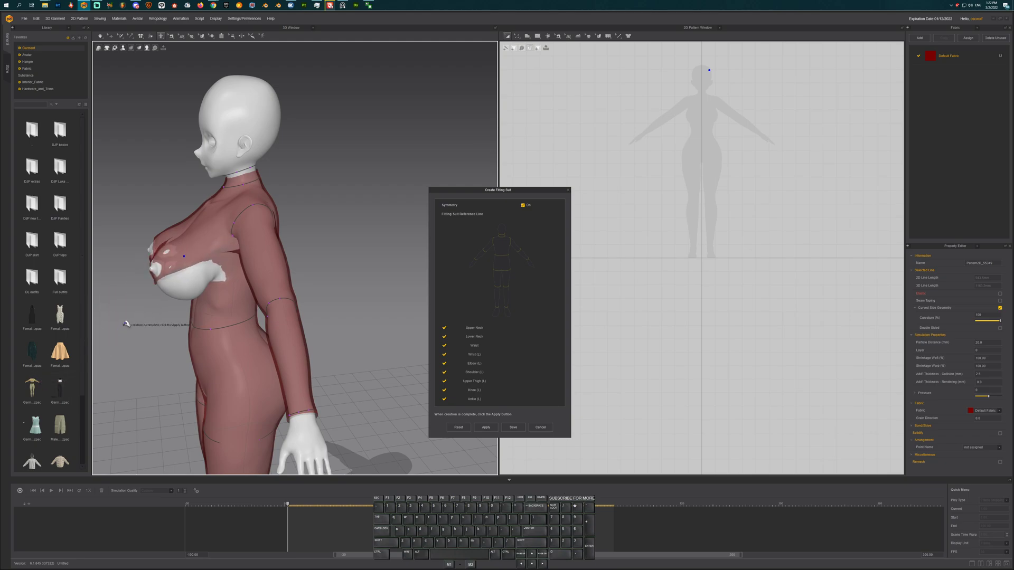
scroll(127, 323, down, 1)
drag(222, 286, 3, 386)
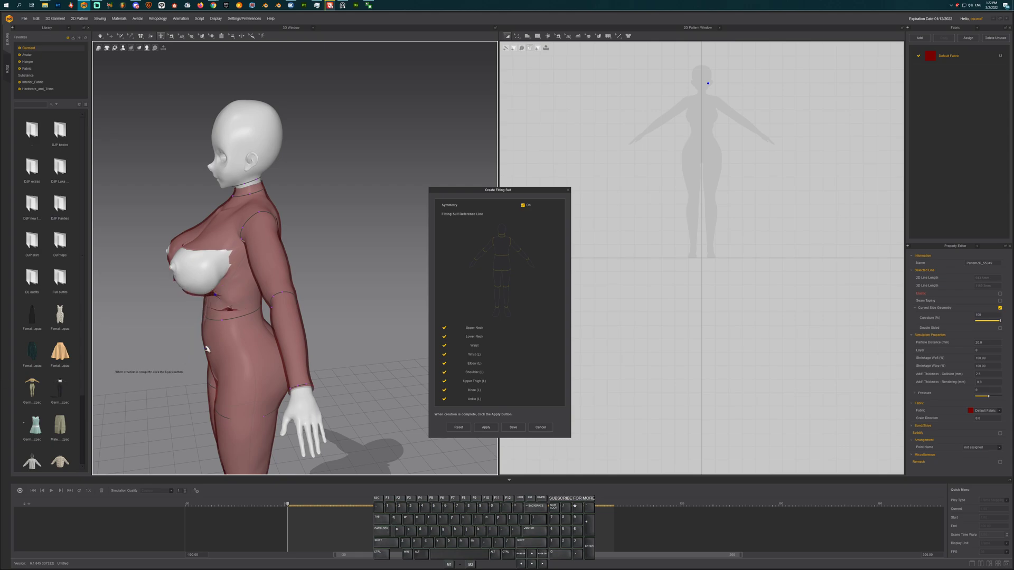
Keep tugging the fabric outward around the breasts from the side and from above to cover the remaining skin
scroll(201, 300, down, 1)
mouse_move(199, 295)
right_down()
mouse_move(185, 288)
mouse_move(194, 284)
right_up()
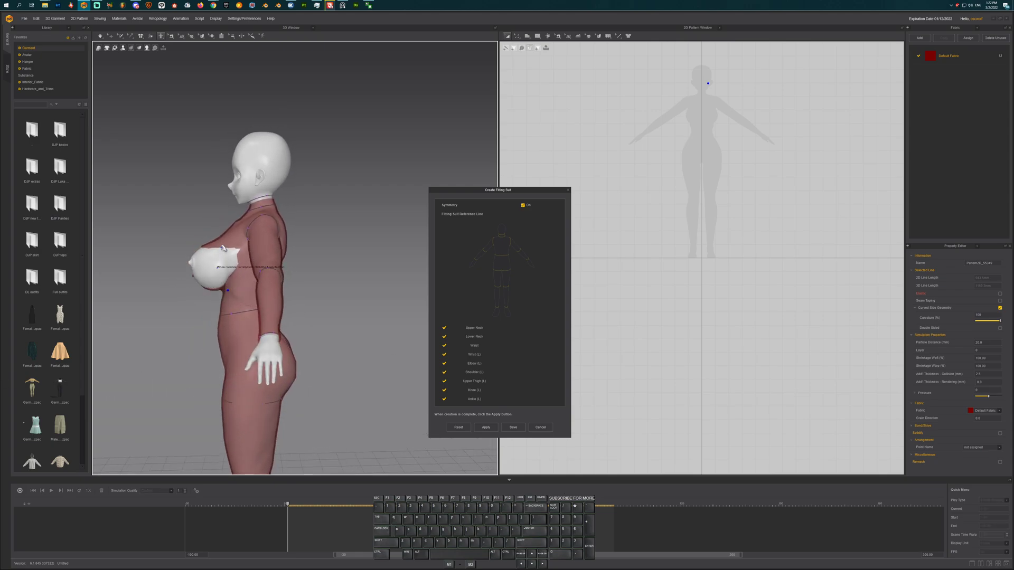
drag(159, 293, 87, 338)
right_drag(170, 294, 300, 321)
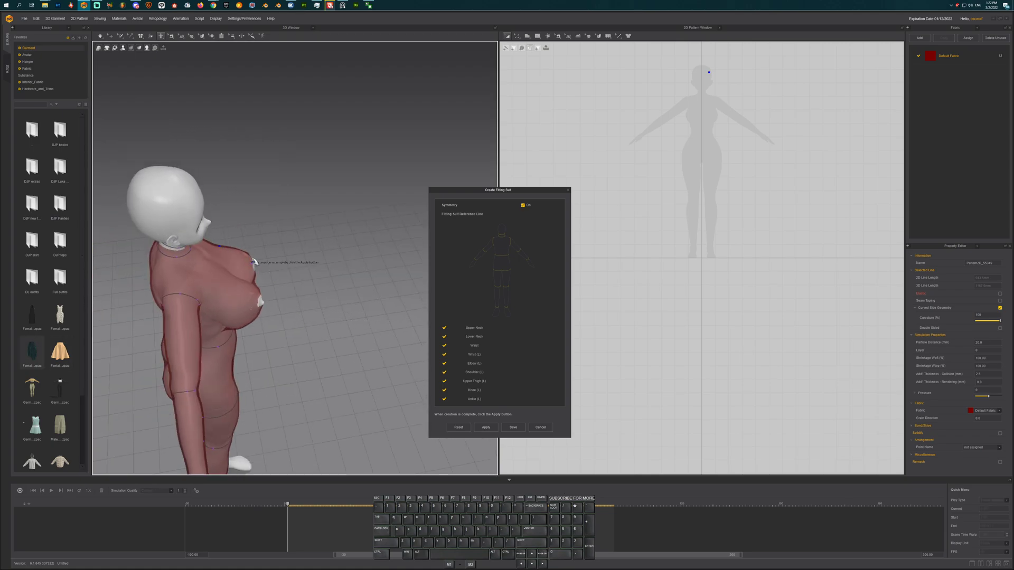
drag(254, 262, 310, 250)
drag(261, 298, 317, 294)
right_drag(316, 294, 196, 281)
drag(248, 326, 215, 339)
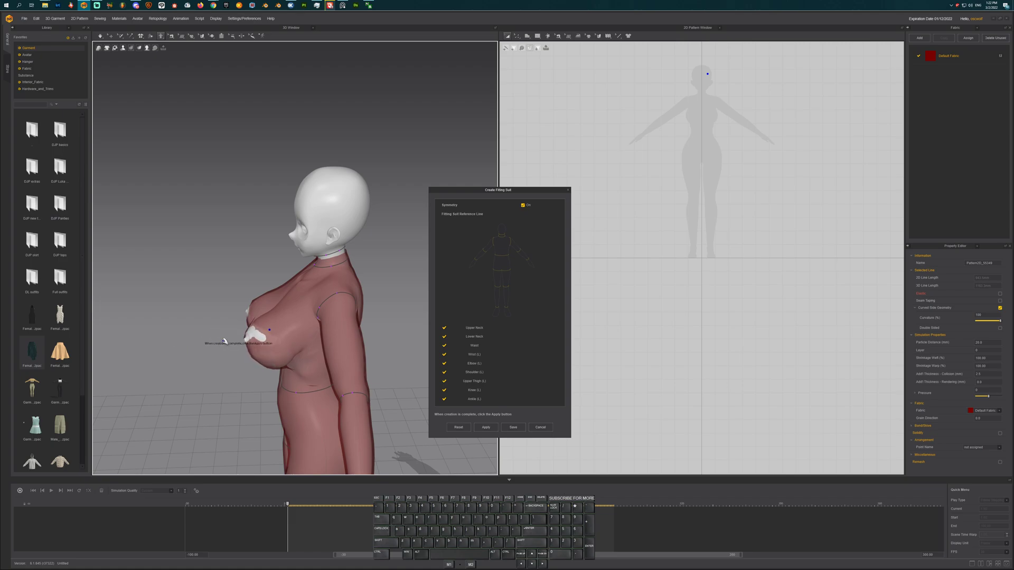
Pull the upper chest fabric outward once more from the side and check the suit's remaining gaps from the front
right_drag(215, 339, 319, 329)
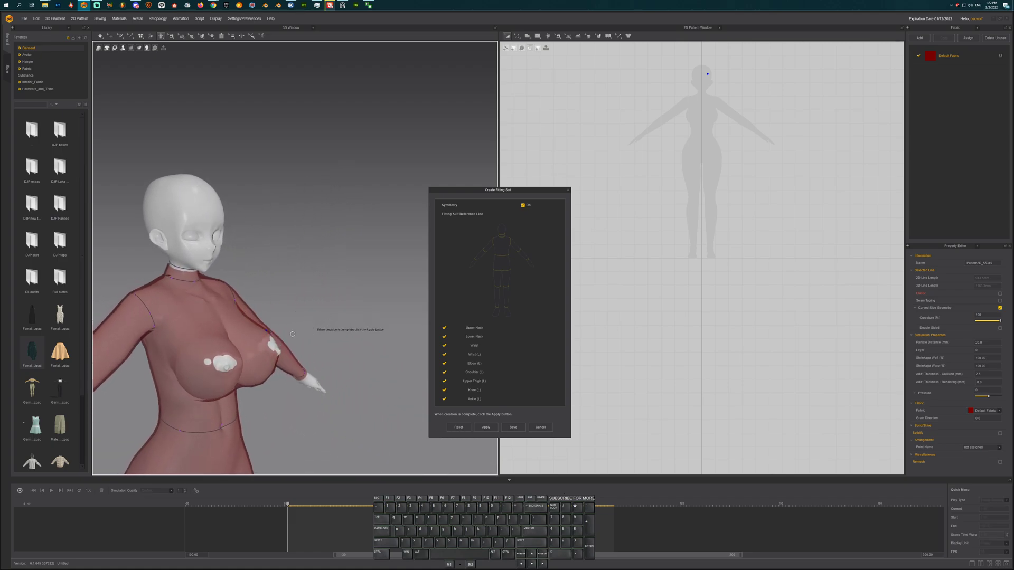
middle_drag(270, 332, 315, 222)
scroll(299, 282, down, 3)
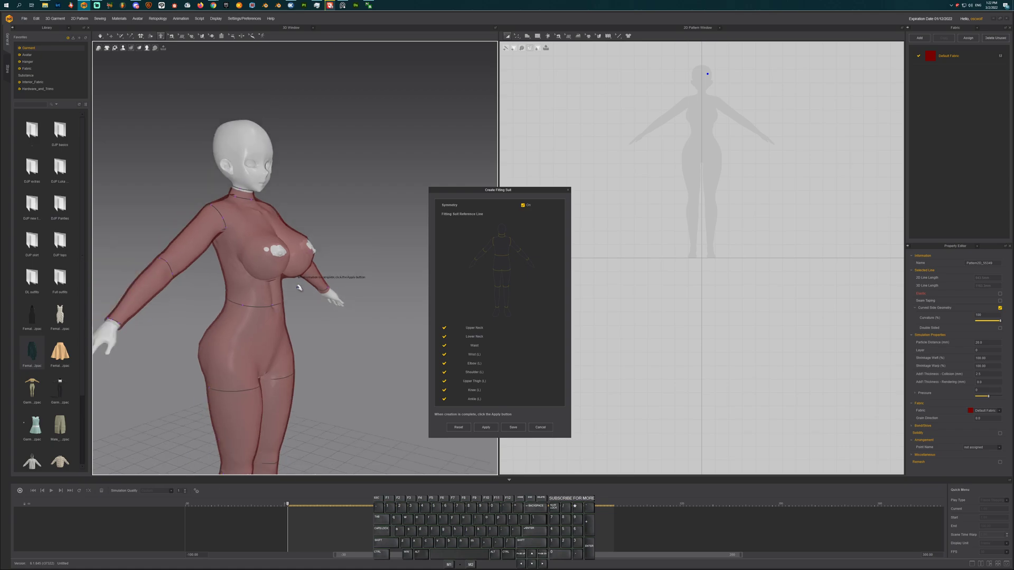
right_drag(298, 287, 196, 294)
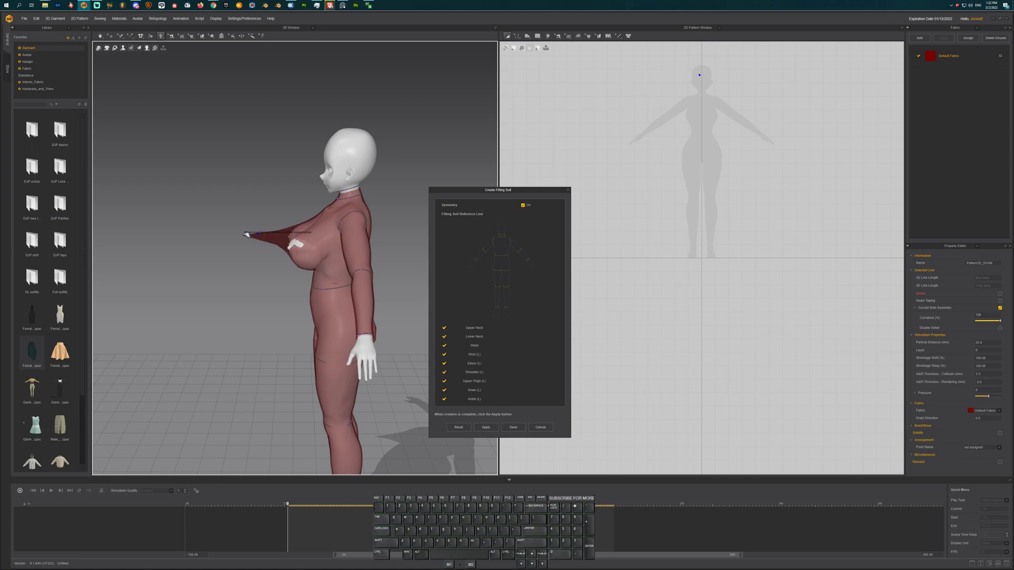
right_drag(305, 247, 291, 233)
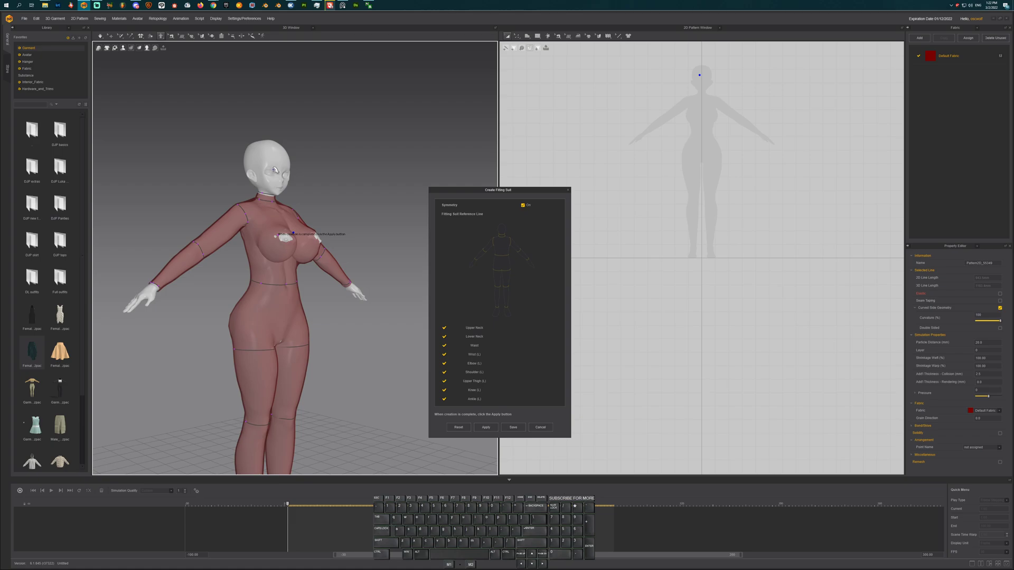
right_drag(315, 238, 271, 245)
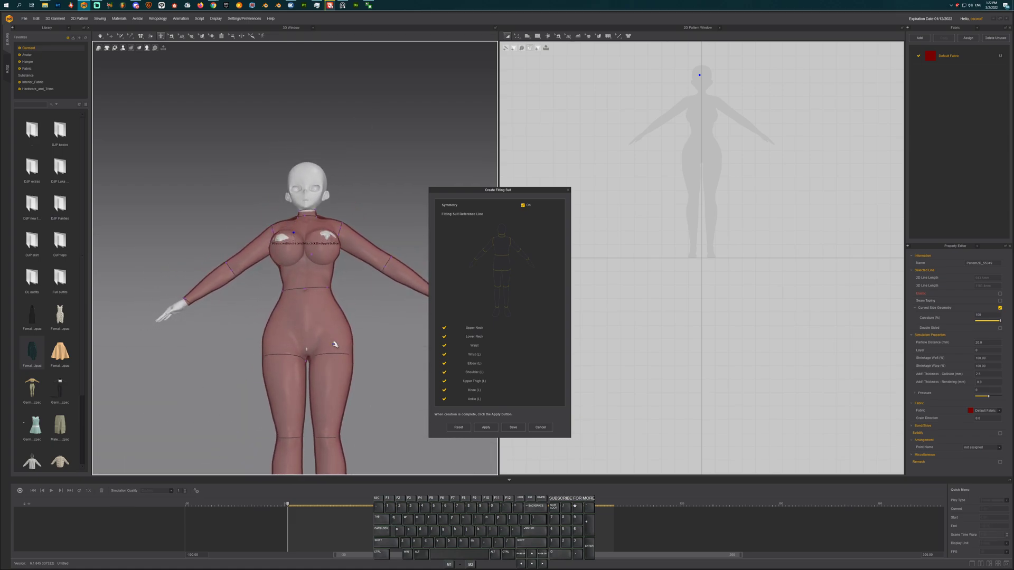
middle_drag(334, 343, 331, 250)
mouse_move(316, 280)
right_down()
mouse_move(220, 278)
mouse_move(340, 289)
mouse_move(327, 284)
right_up()
scroll(329, 288, up, 2)
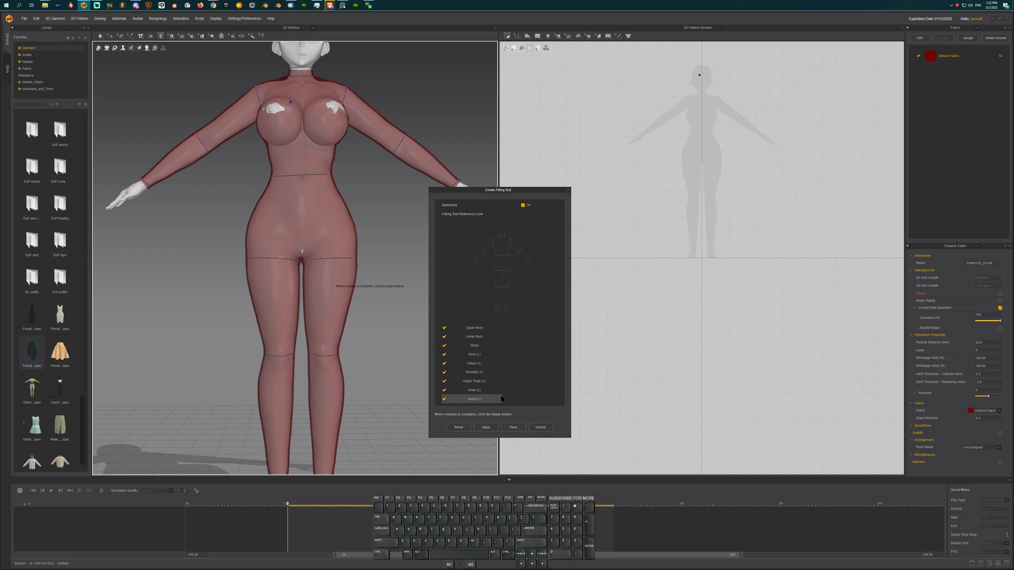
Save the avatar with its fitting suit as an AVT file in the Avatar folder, with a name starting "001 03"
click(513, 426)
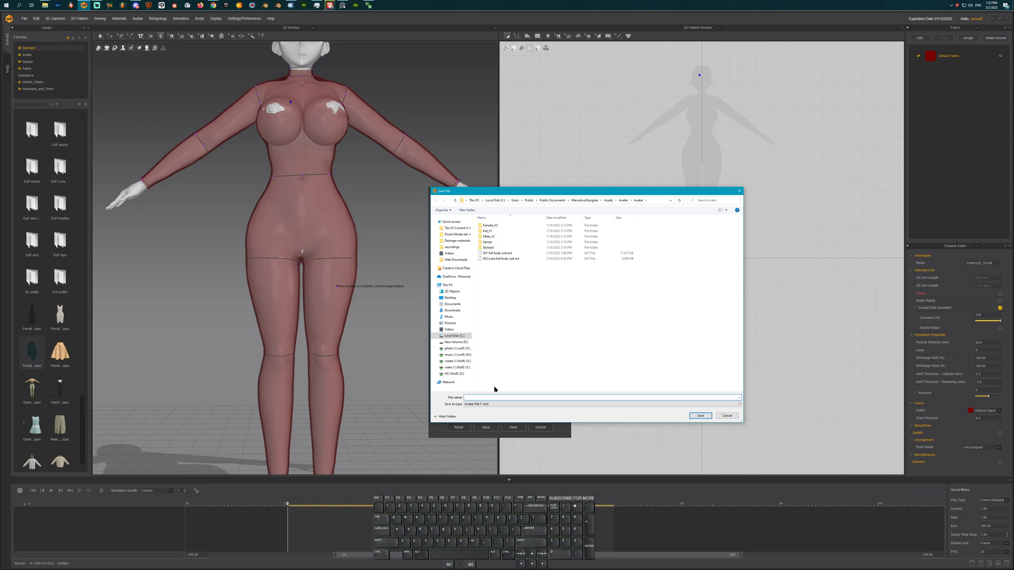
text(001)
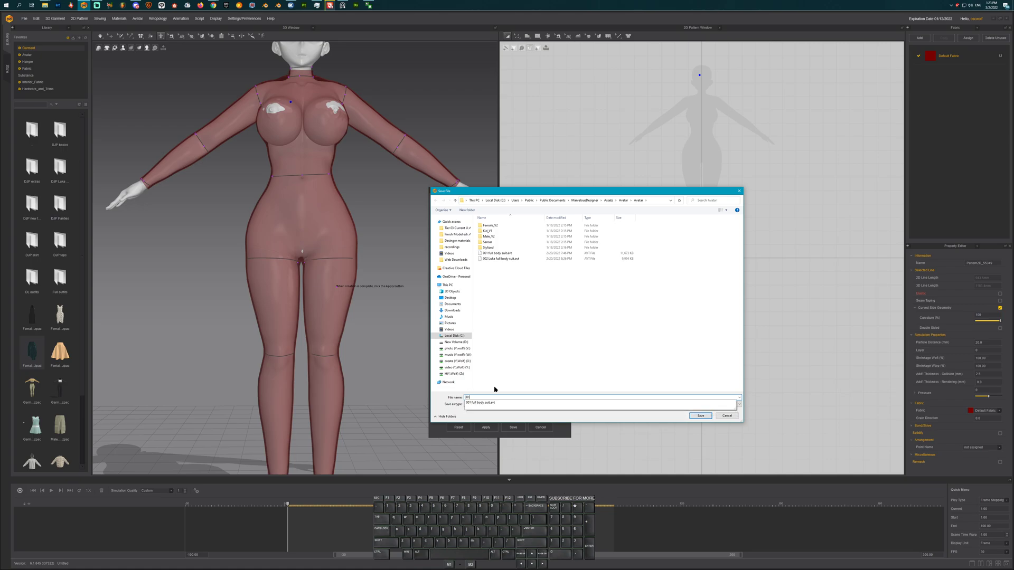
text( 03 thicc ver)
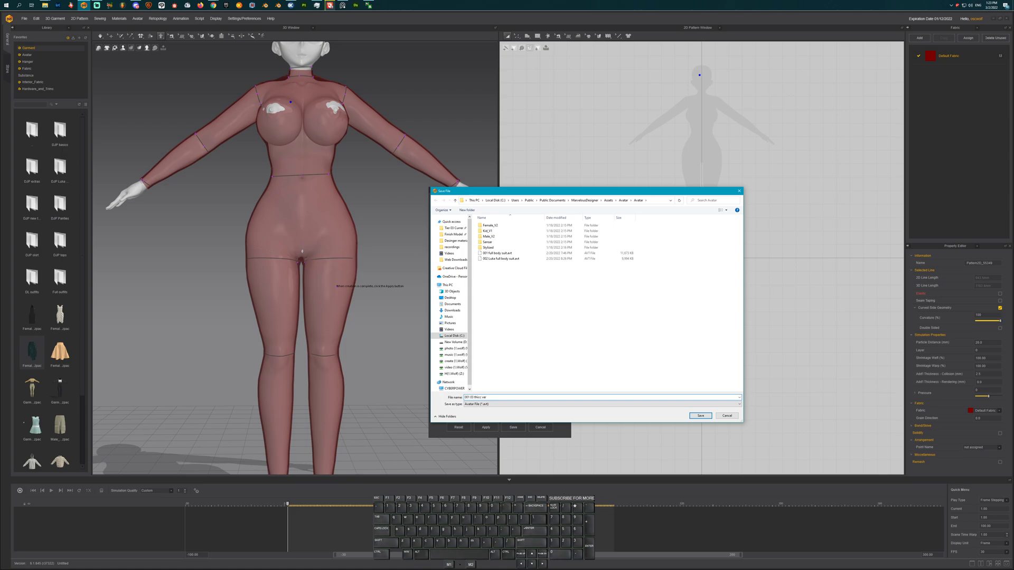
click(699, 416)
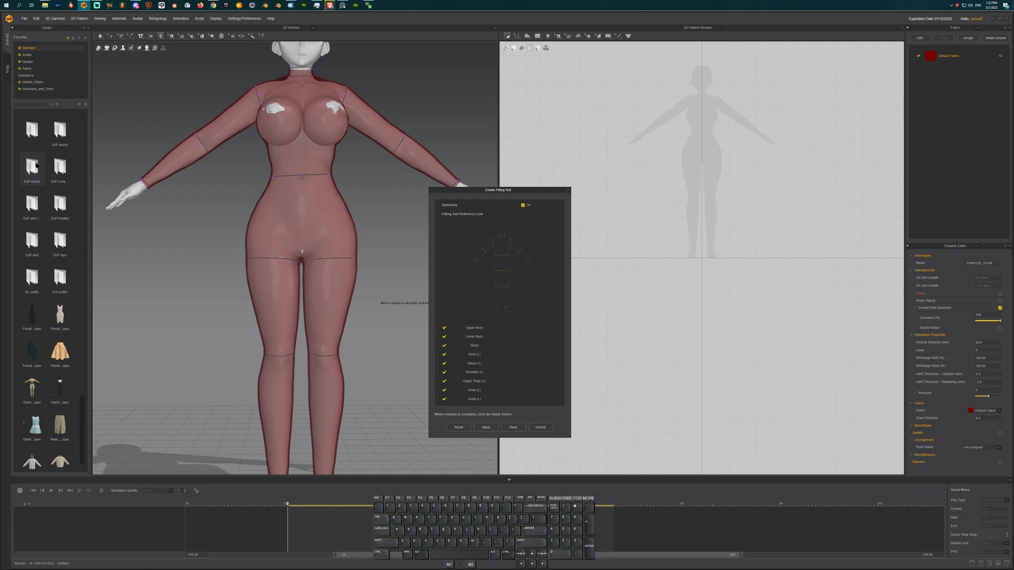
Locate the newly saved avatar in the Avatar library, close the fitting suit setup and view the bare avatar
click(27, 55)
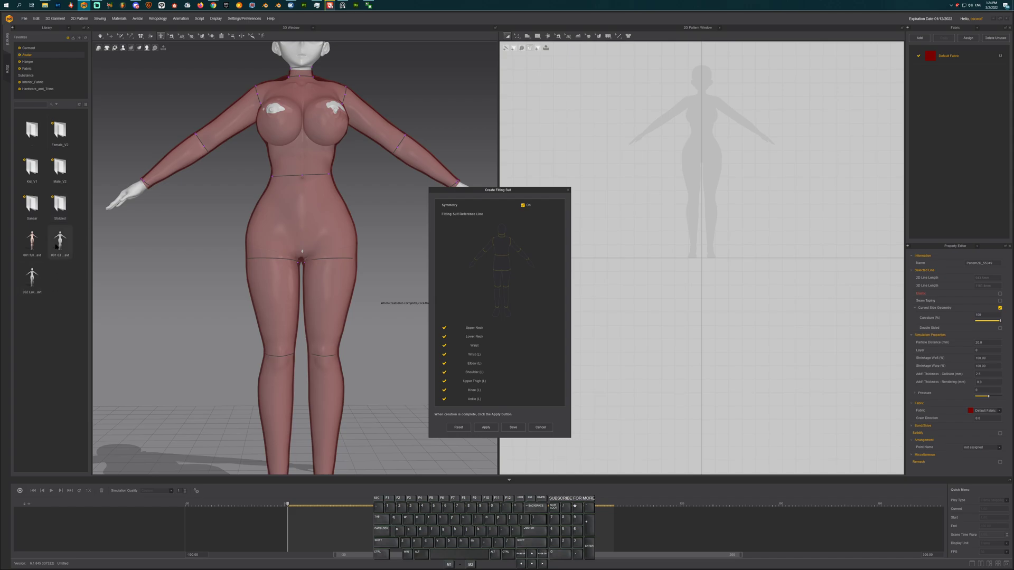
mouse_move(56, 246)
mouse_move(32, 274)
click(540, 427)
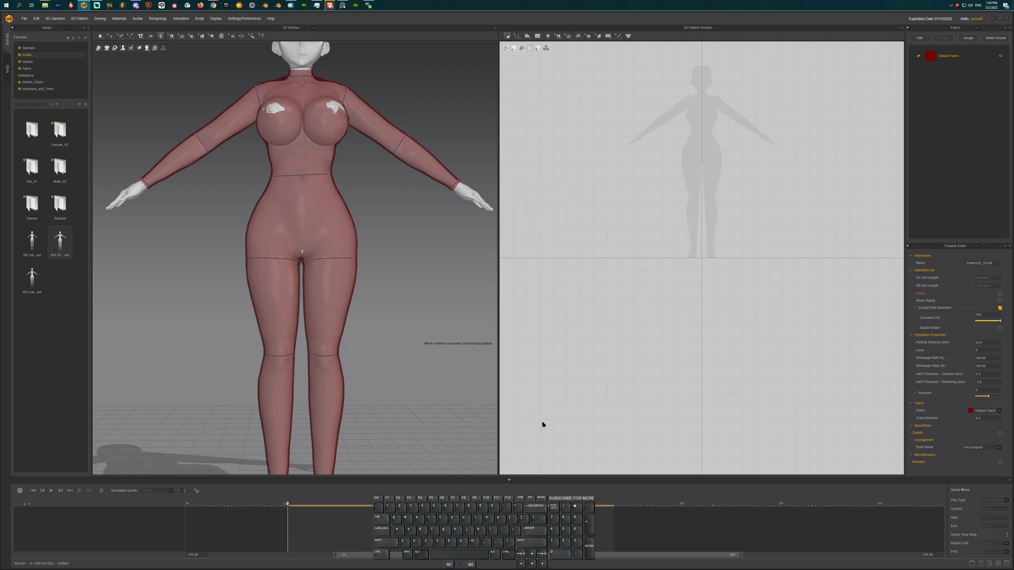
right_drag(418, 303, 378, 321)
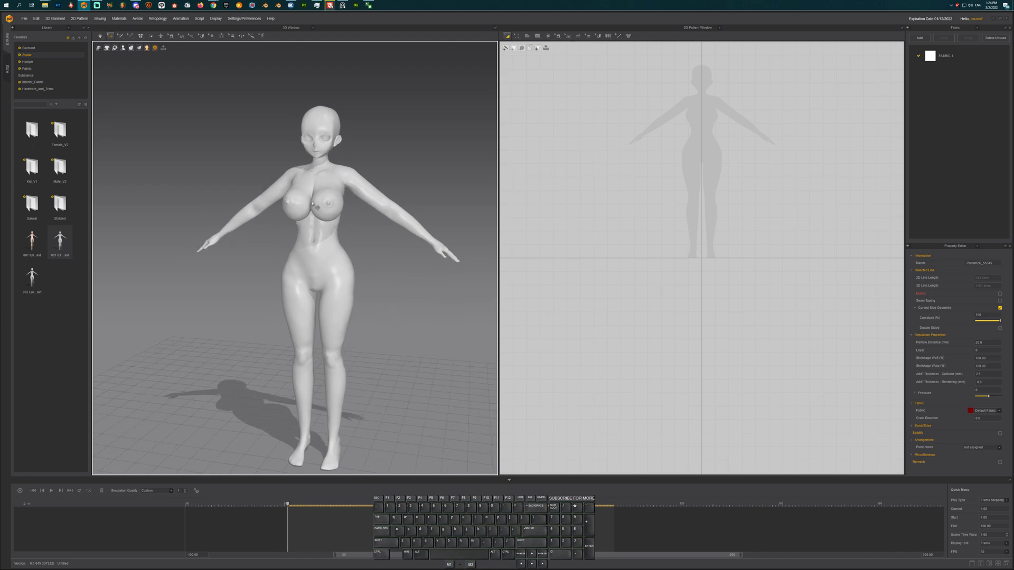
right_drag(331, 244, 281, 257)
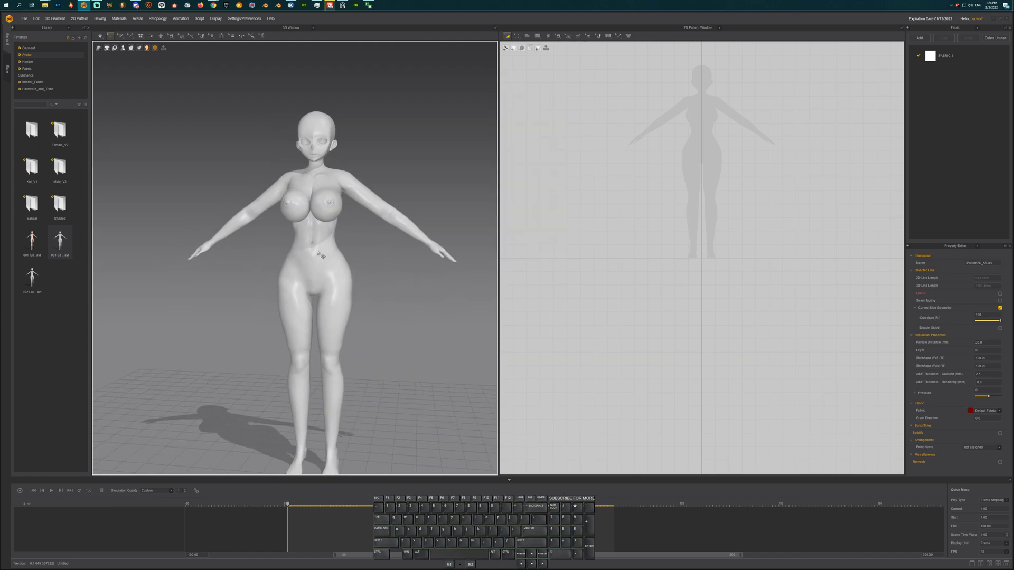
right_drag(341, 246, 339, 284)
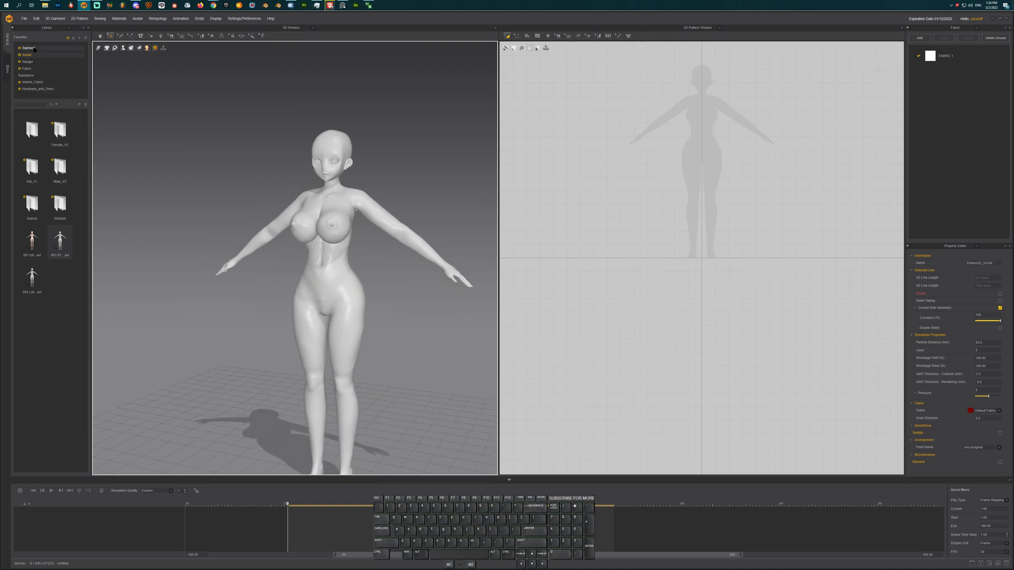
Browse the Garment library's skirt folder and night outfit folder, previewing the saved garments
click(31, 48)
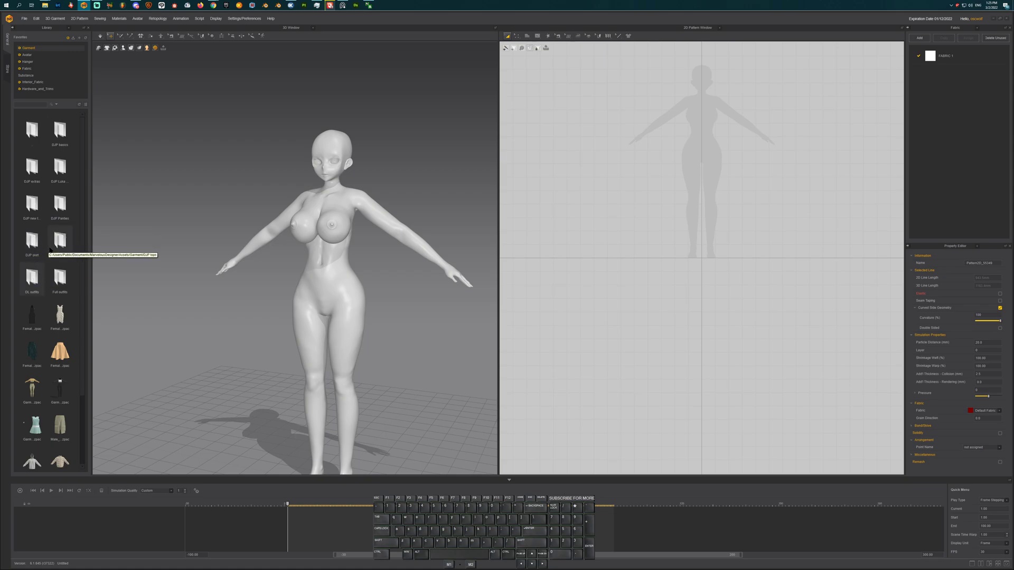
double_click(39, 239)
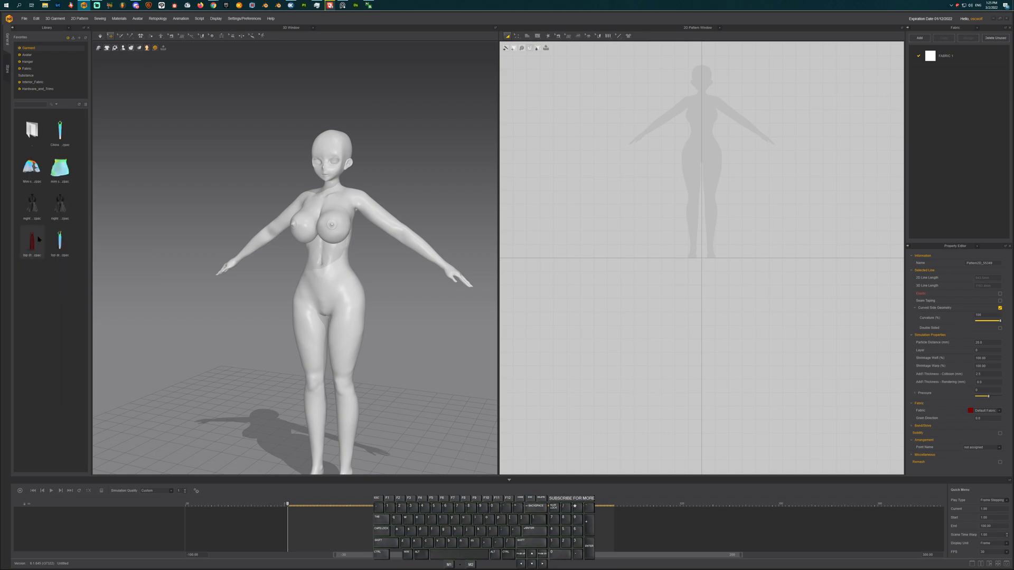
mouse_move(59, 198)
mouse_move(60, 165)
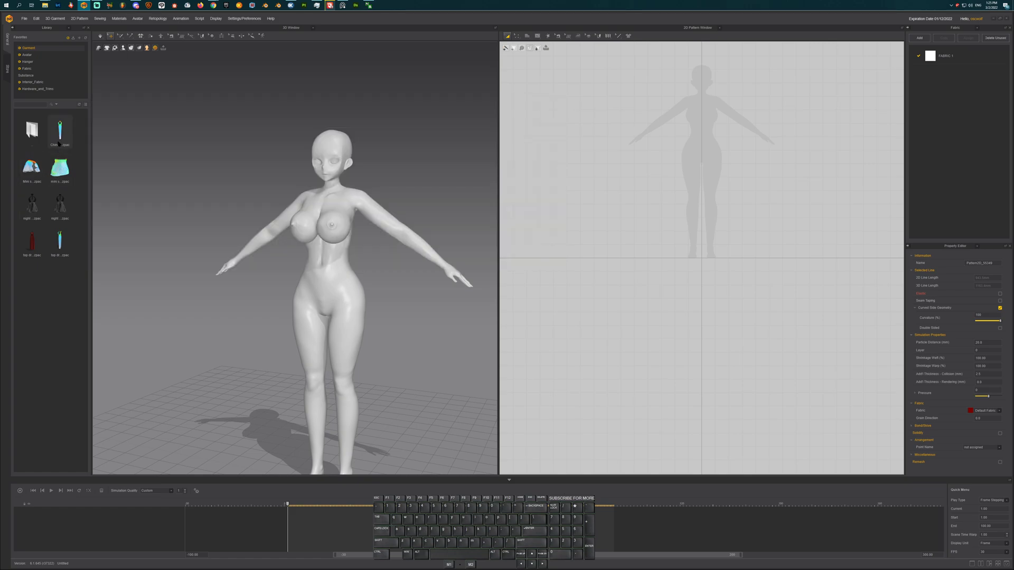
mouse_move(59, 144)
double_click(32, 131)
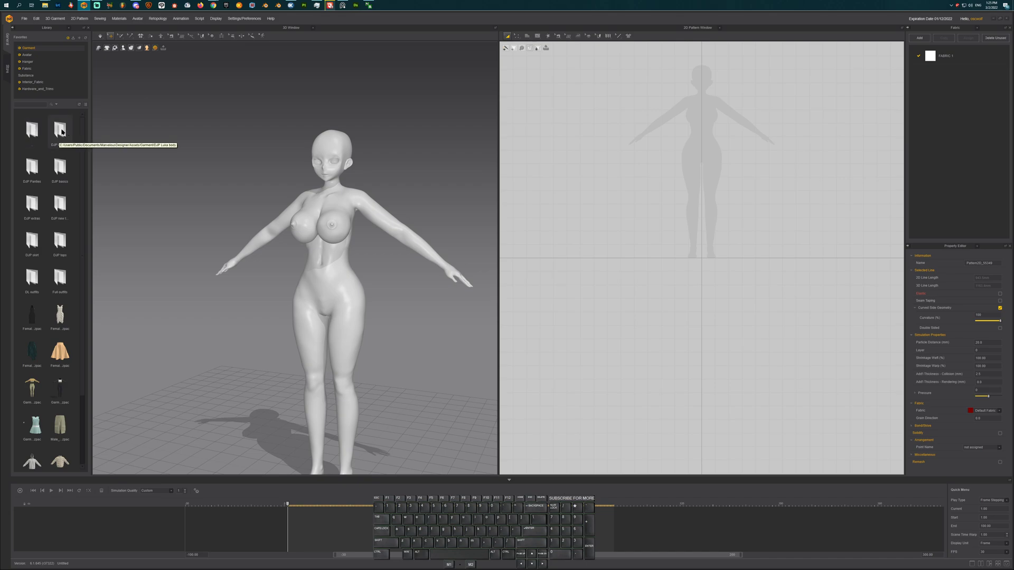
double_click(59, 132)
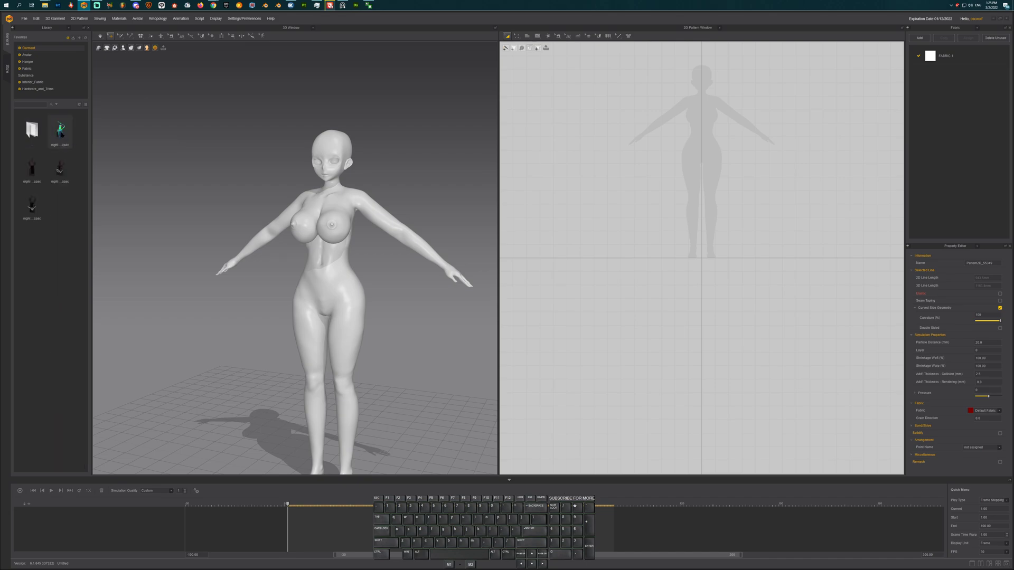
mouse_move(60, 168)
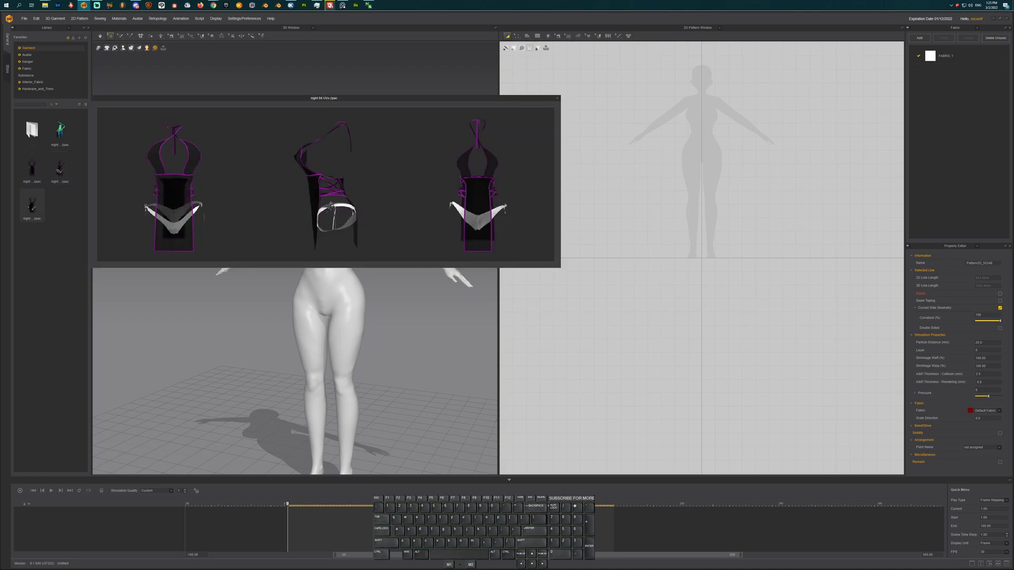
Browse the Full outfits garment folder and preview its saved outfits, including the office dress template
double_click(42, 138)
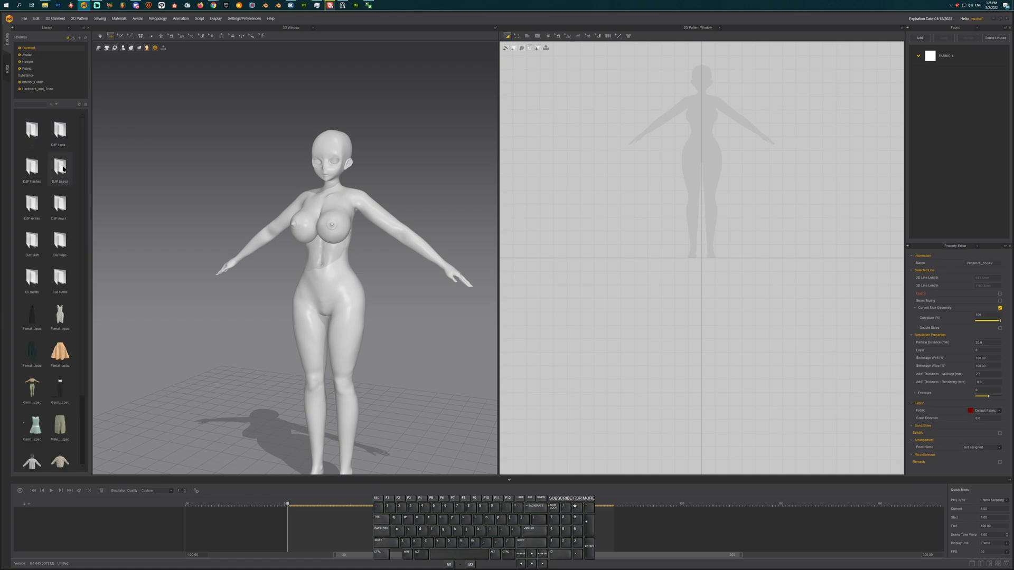
double_click(64, 272)
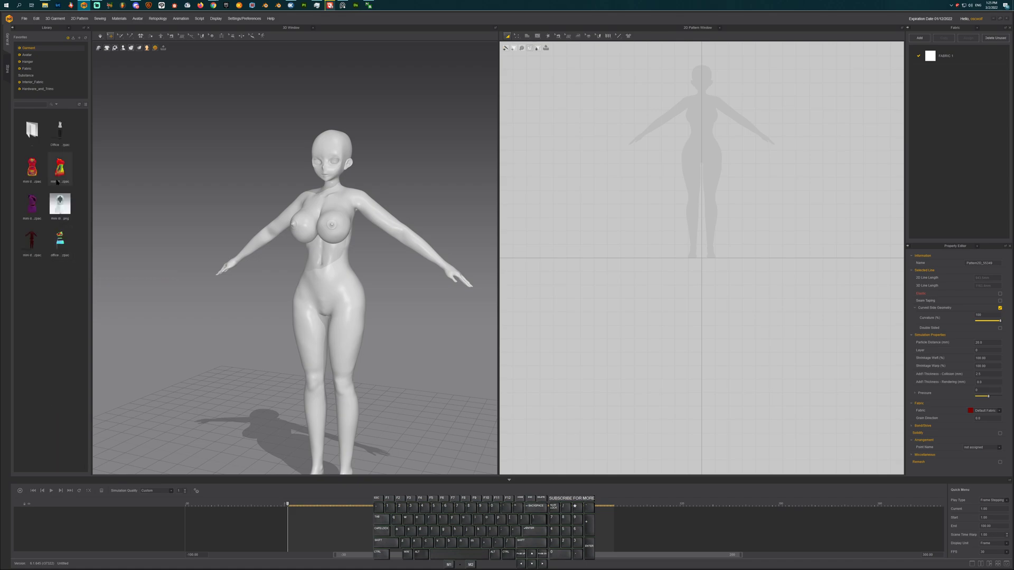
mouse_move(63, 140)
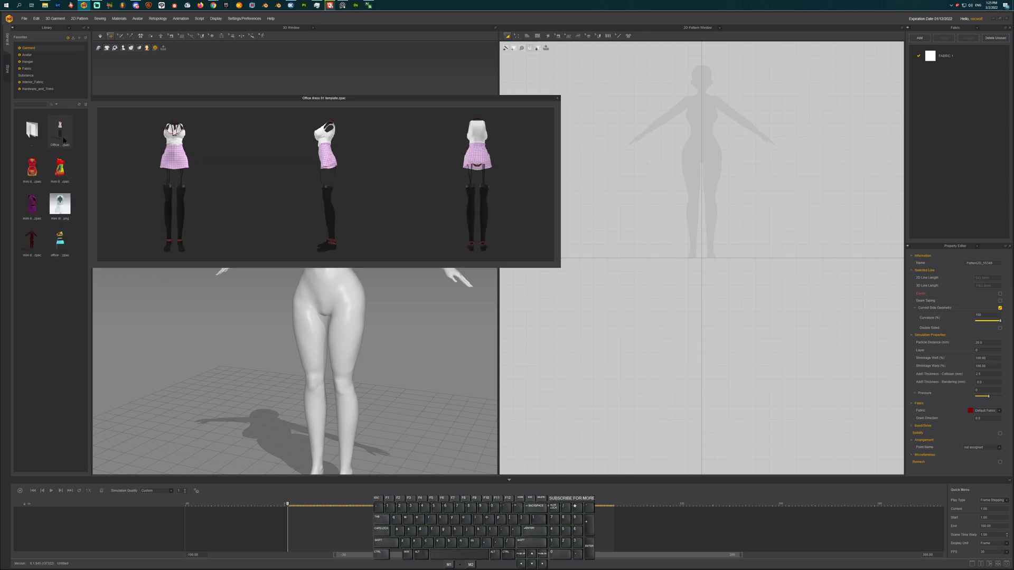
mouse_move(64, 168)
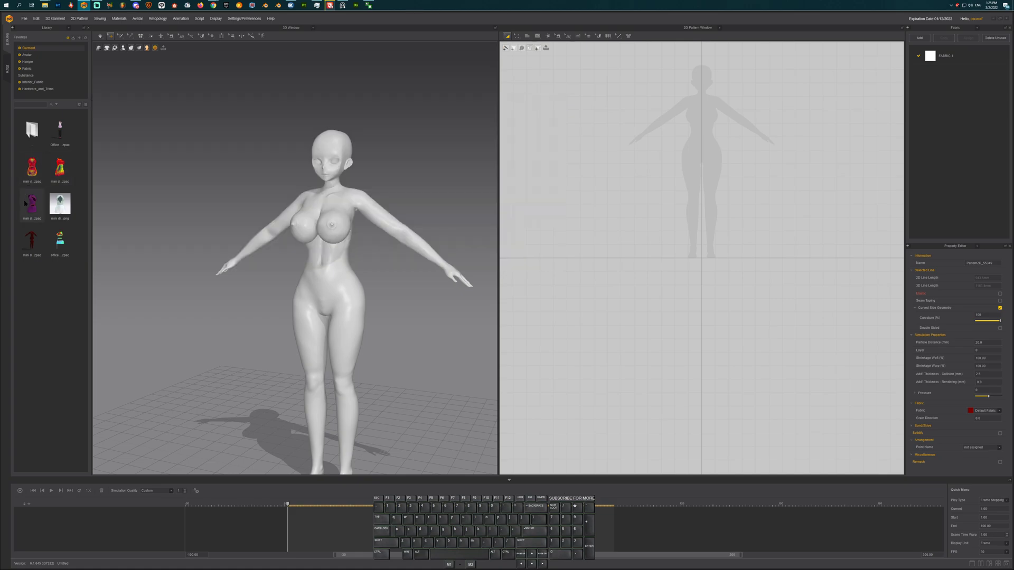
mouse_move(55, 205)
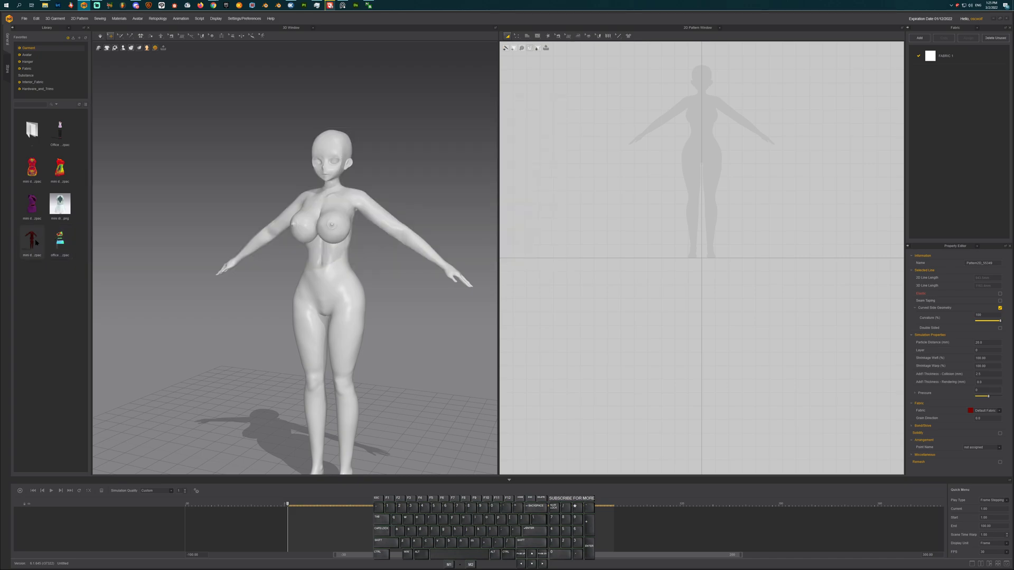
mouse_move(36, 242)
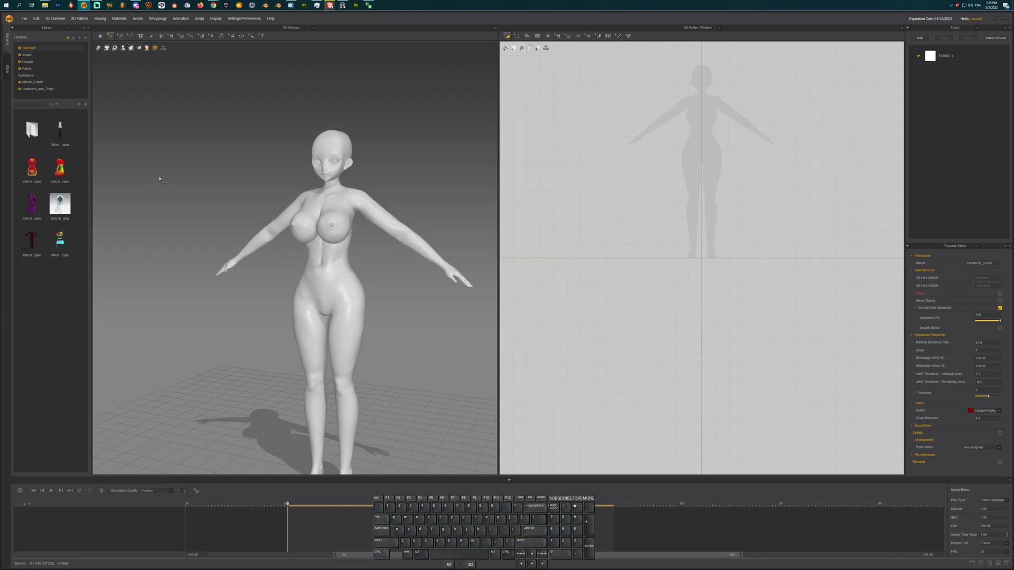